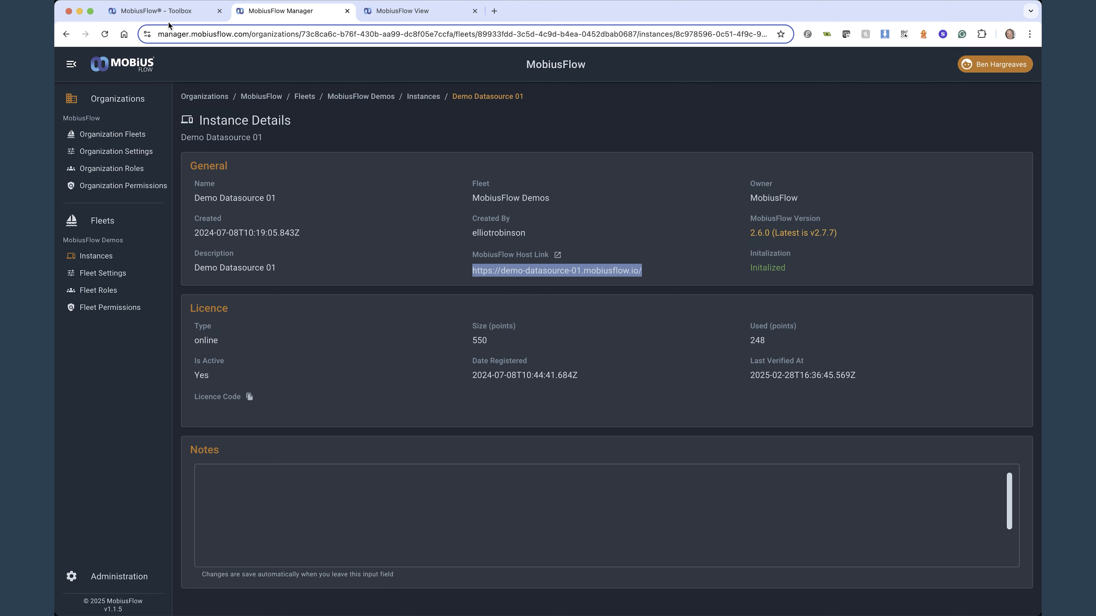
# Switch to the MobiusFlow Toolbox and log in to the demo-view-01 host with the prefilled credentials
pyautogui.click(168, 12)
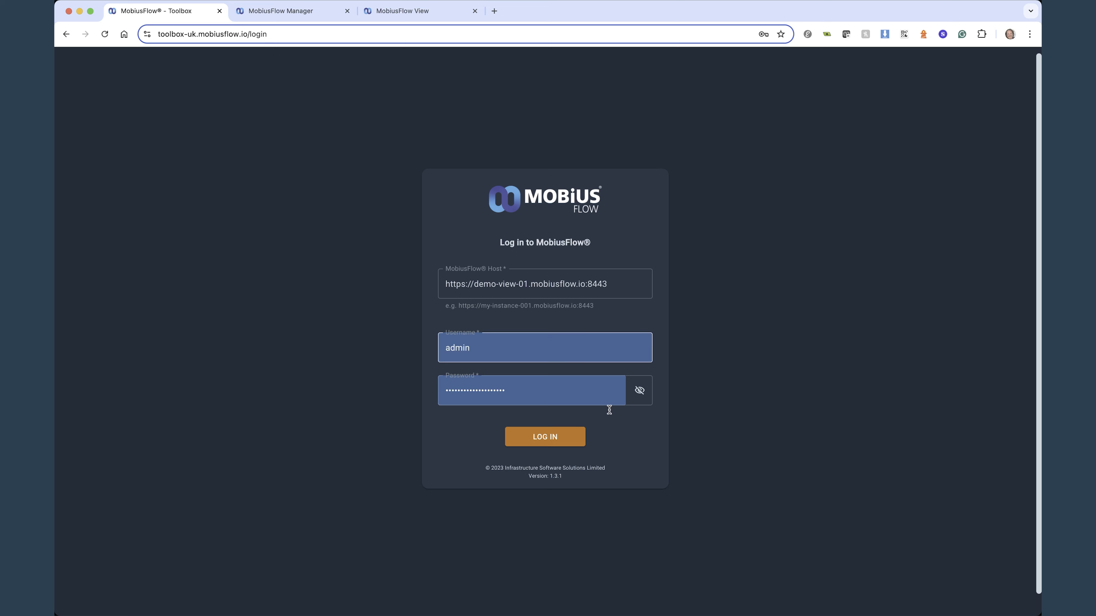
pyautogui.click(559, 436)
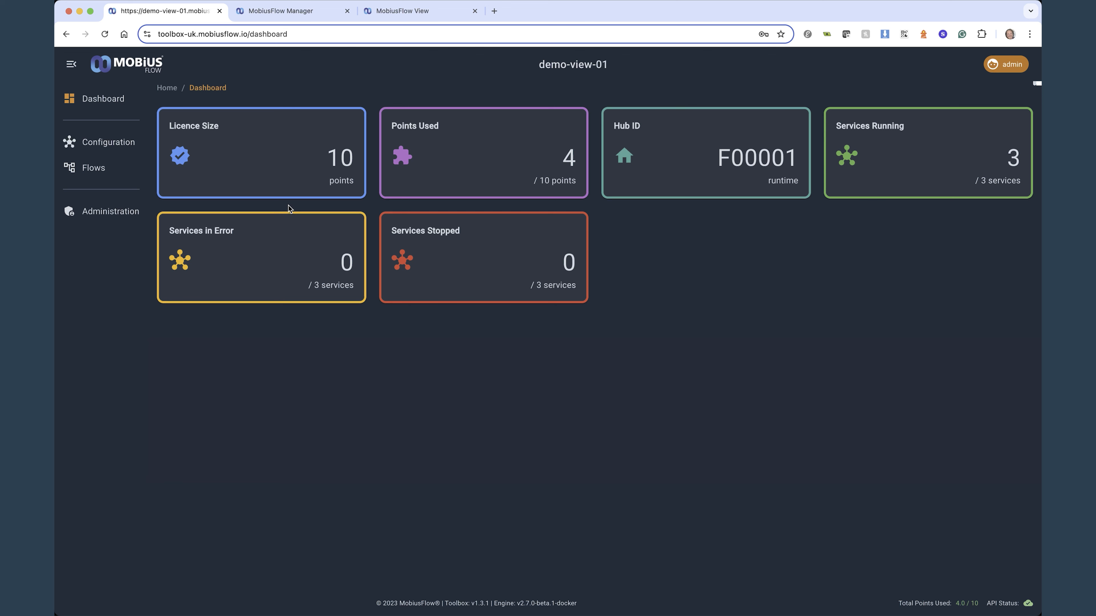
pyautogui.click(71, 64)
pyautogui.click(71, 65)
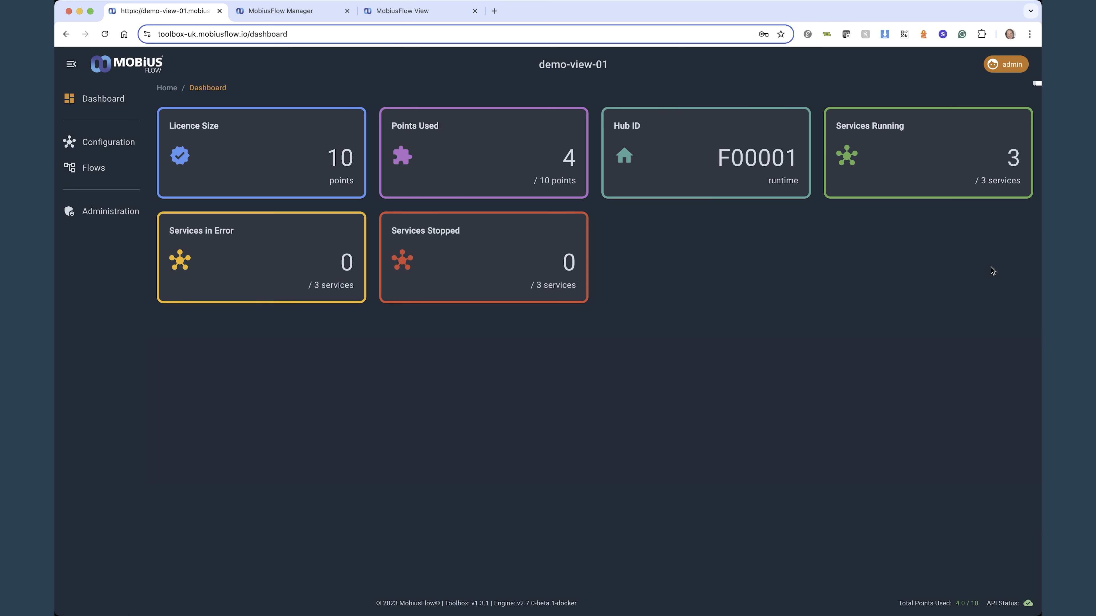
pyautogui.click(1003, 65)
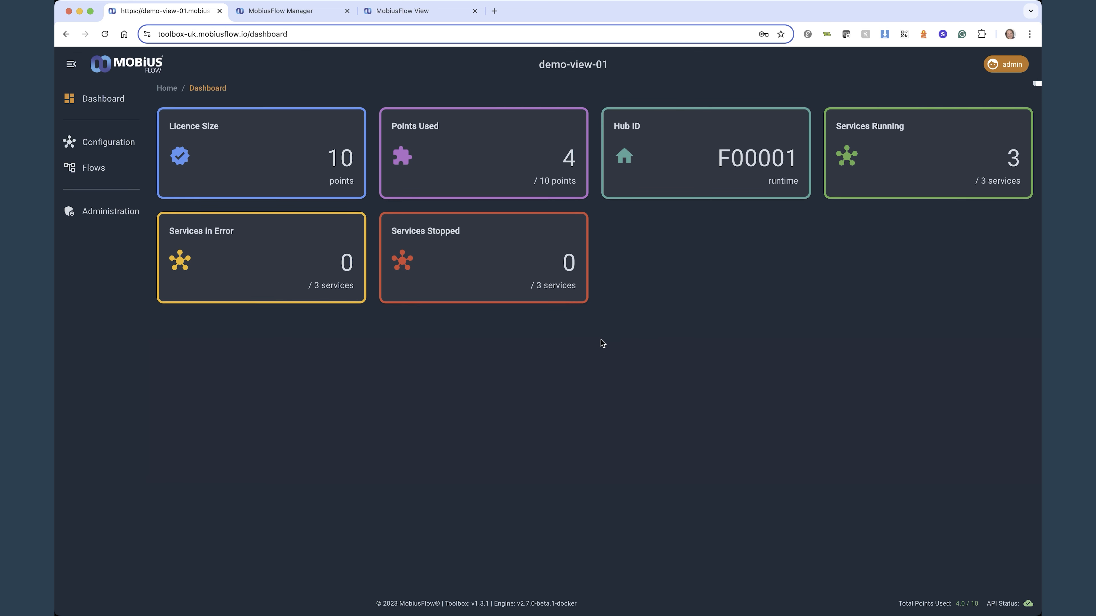
# Open the services configuration, collapse the service library and filter the hub's services by "obj"
pyautogui.click(101, 143)
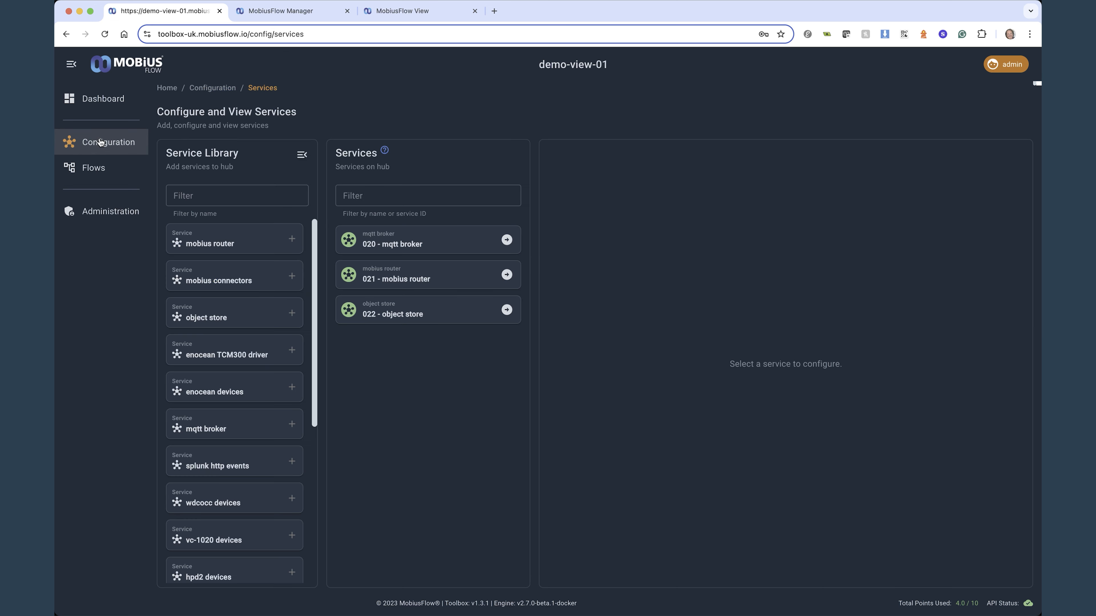
pyautogui.click(301, 153)
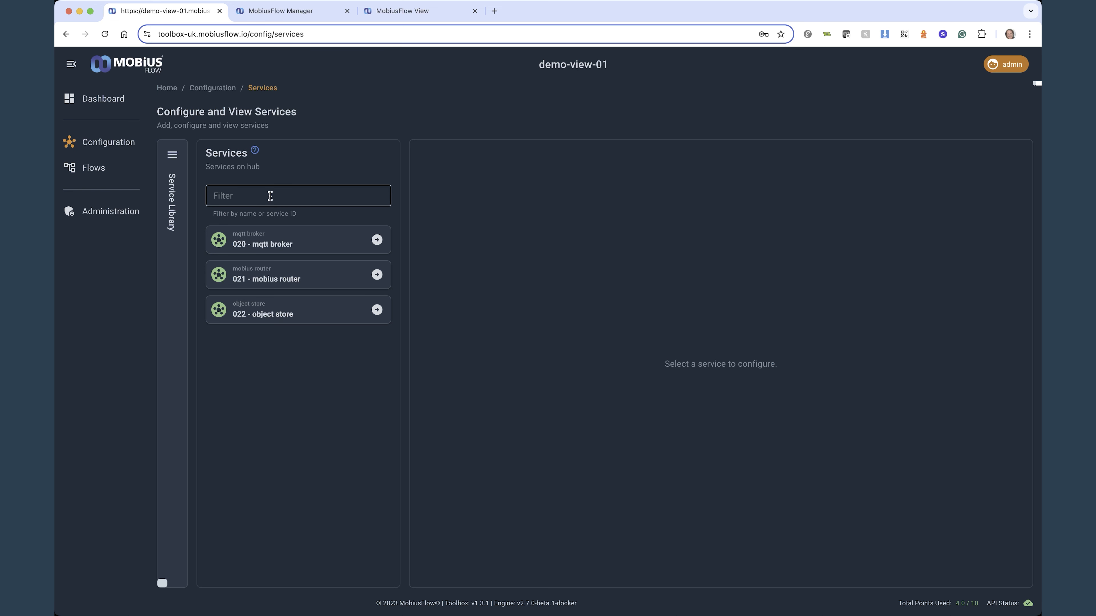
pyautogui.click(270, 196)
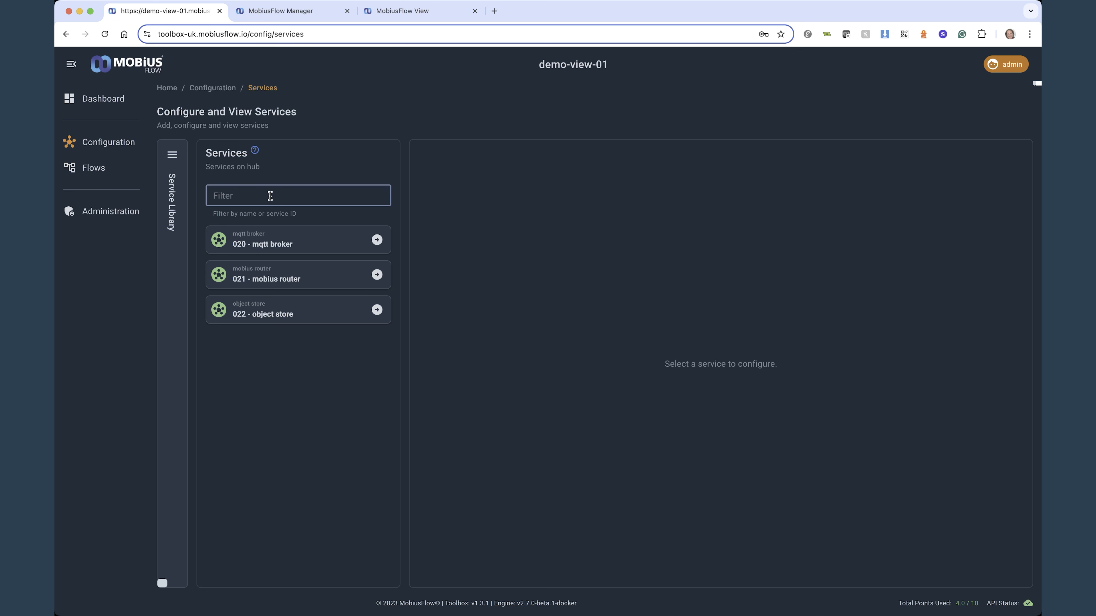
pyautogui.write('obk')
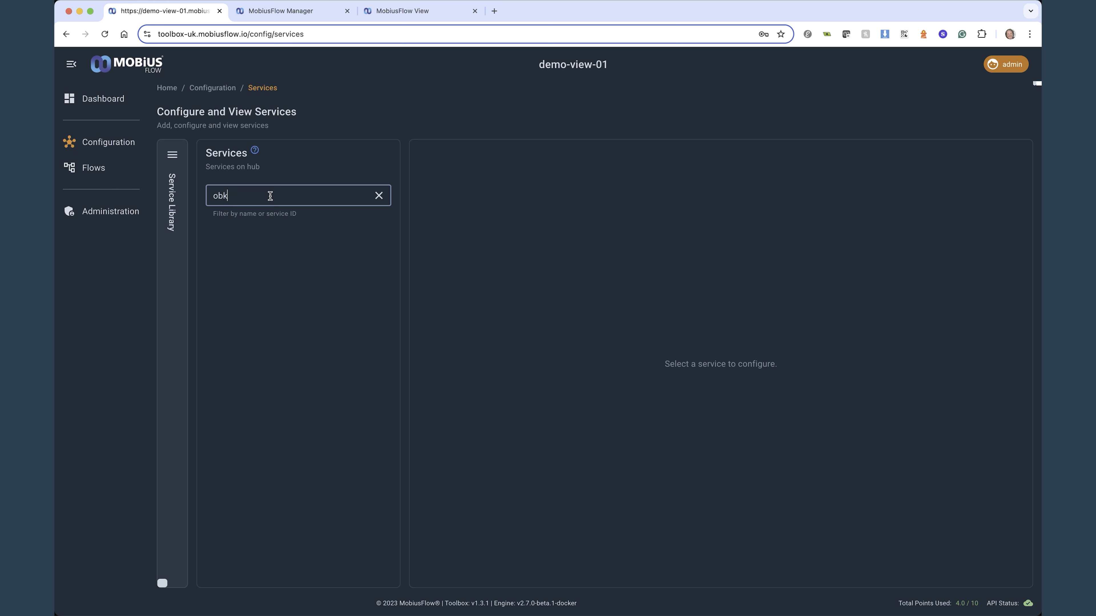
pyautogui.press('BackSpace')
pyautogui.write('j')
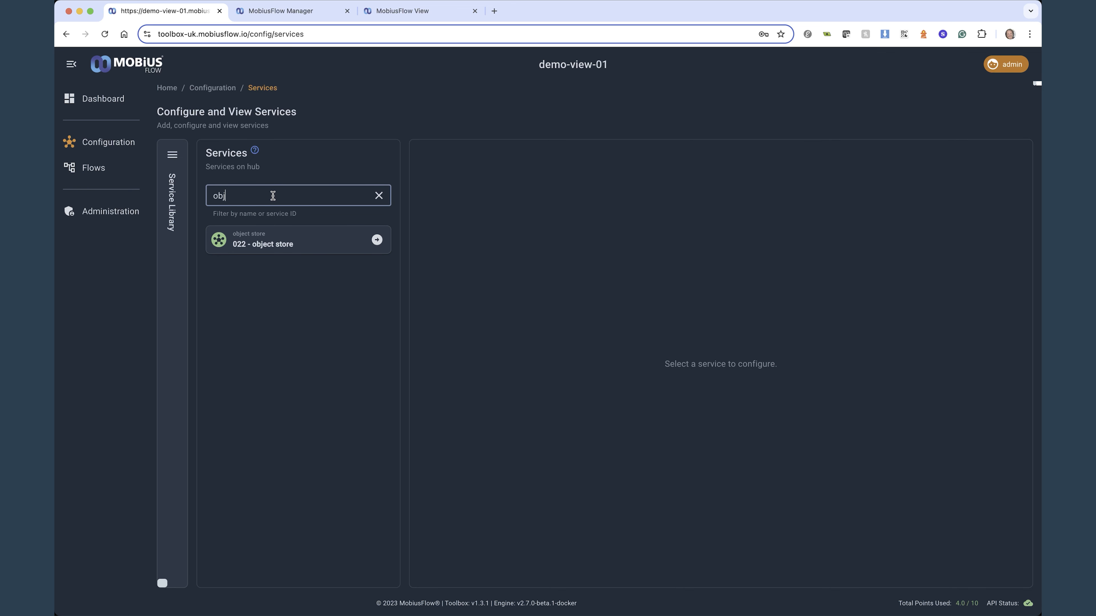
# Add an enocean devices service to the hub from the service library and enter "description" as its description
pyautogui.click(172, 155)
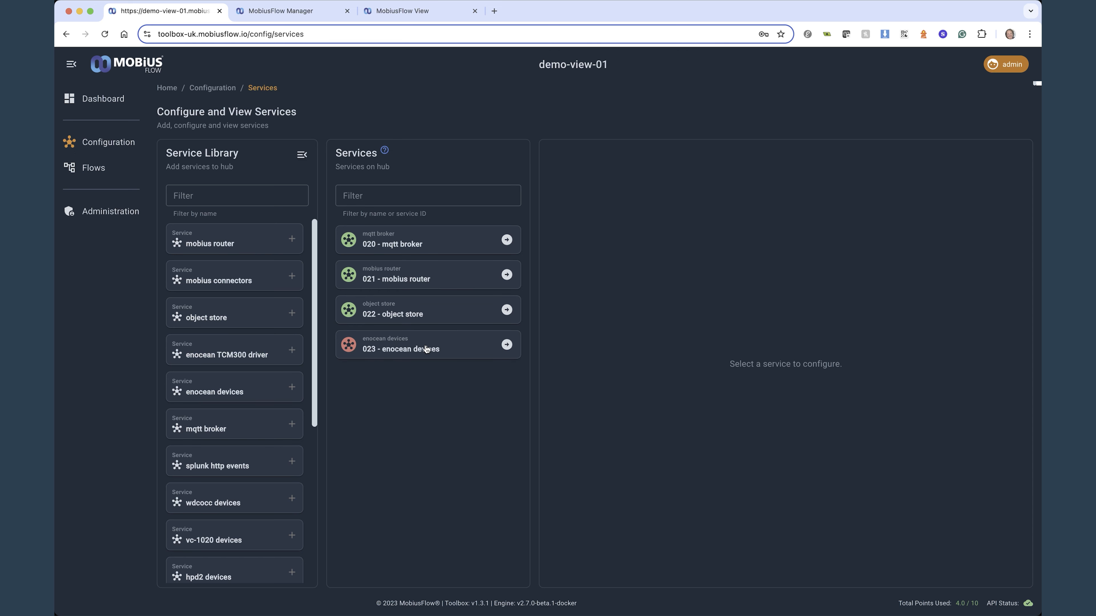
pyautogui.click(426, 348)
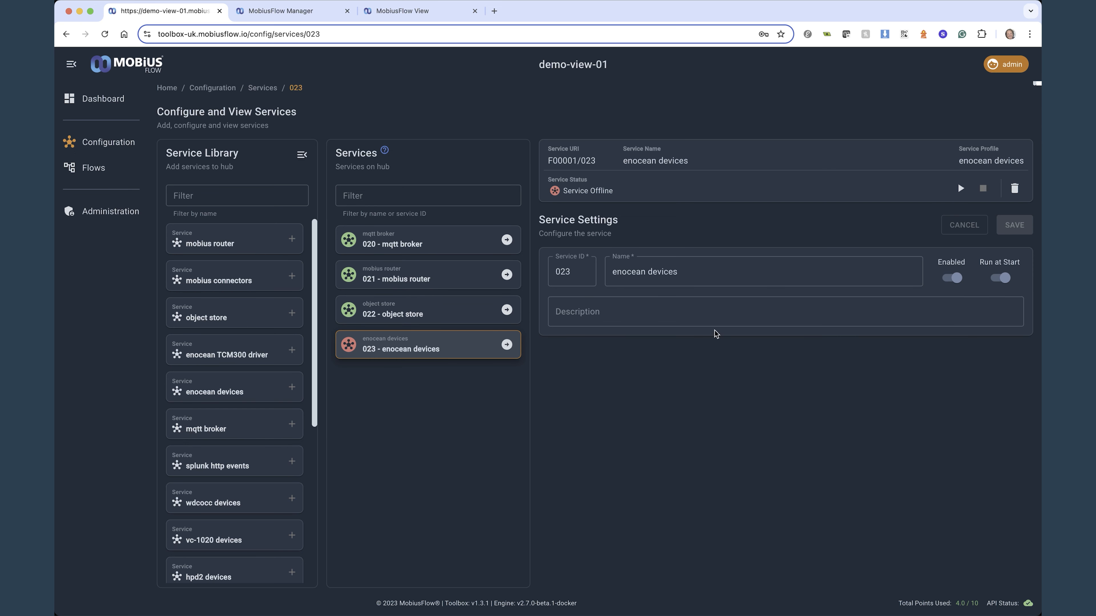
pyautogui.click(633, 312)
pyautogui.write('description')
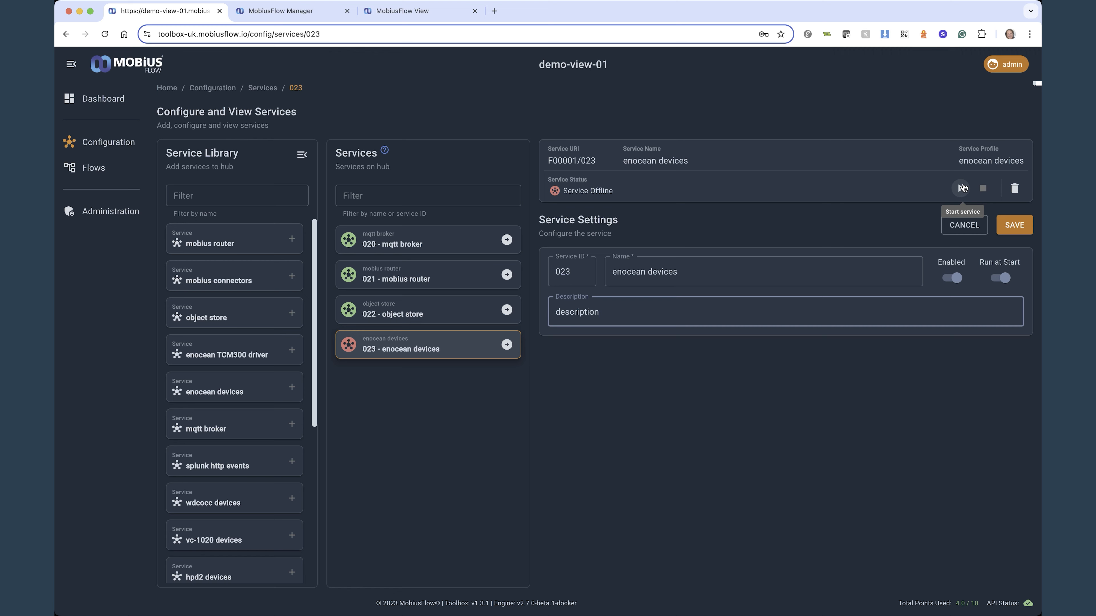
# Delete the enocean devices service, entering F00001/023 as the confirmation text
pyautogui.click(1014, 189)
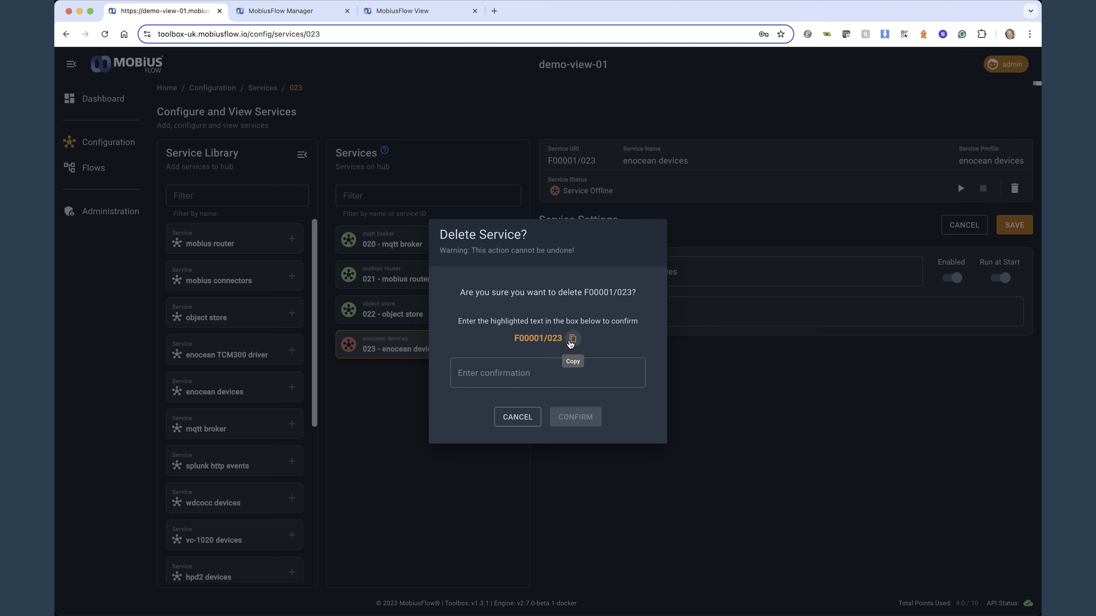
pyautogui.click(494, 373)
pyautogui.write('F00001/023')
pyautogui.click(572, 417)
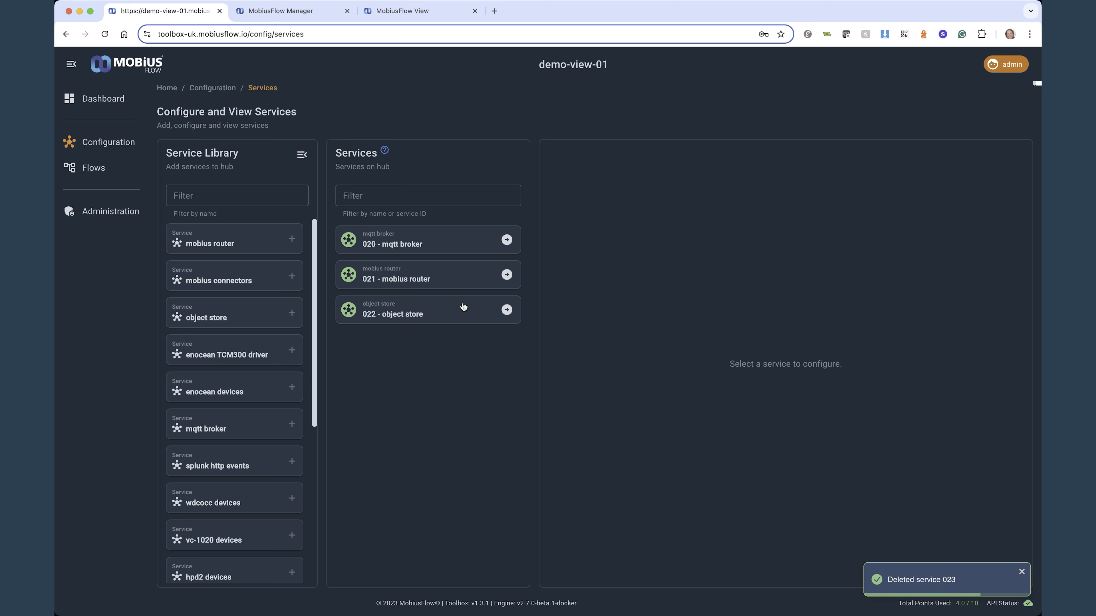
# Open the objects of service 022 - object store and briefly show their object and point counts
pyautogui.click(461, 313)
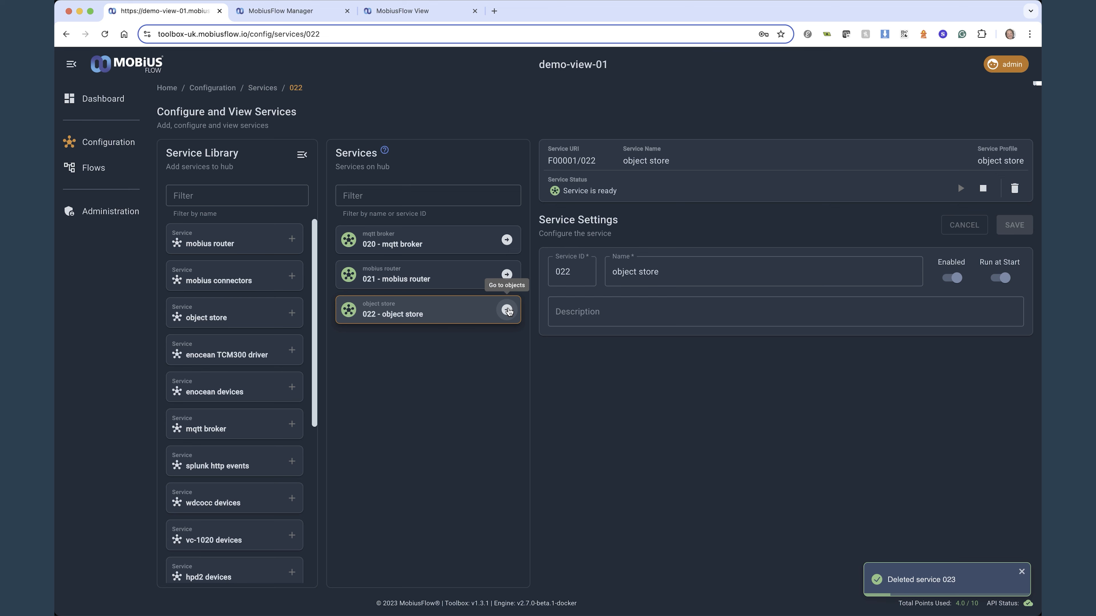
pyautogui.click(507, 310)
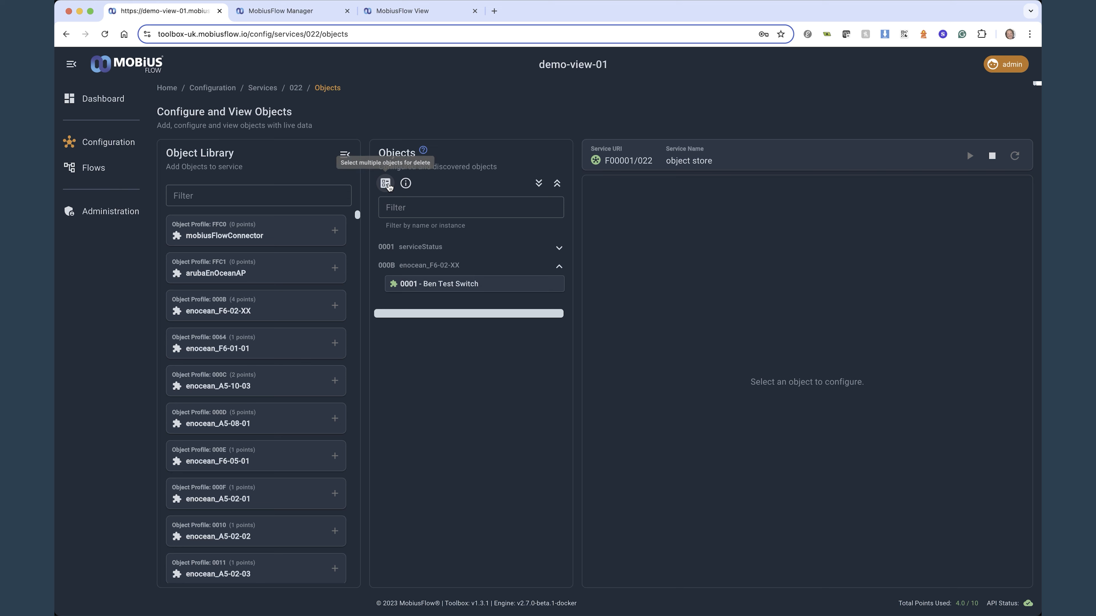
pyautogui.click(406, 182)
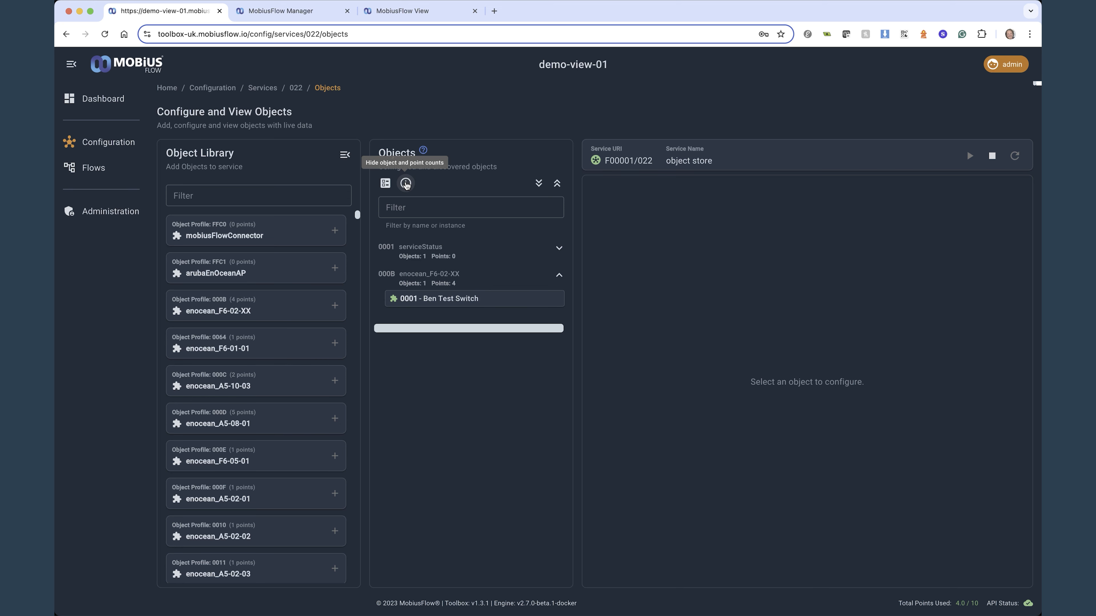
pyautogui.click(406, 183)
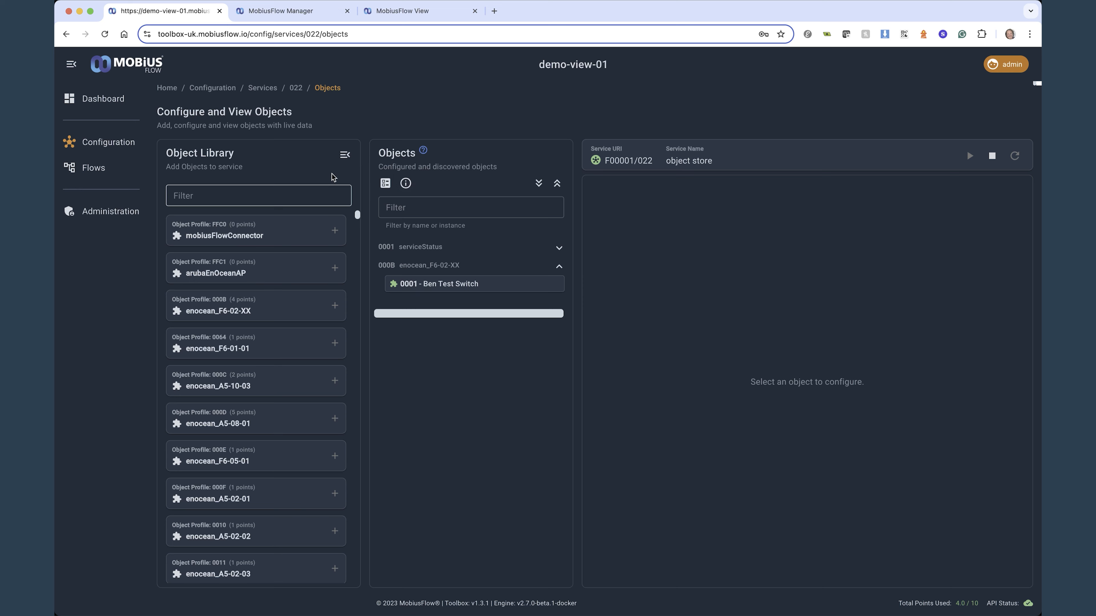
pyautogui.click(345, 155)
pyautogui.click(175, 151)
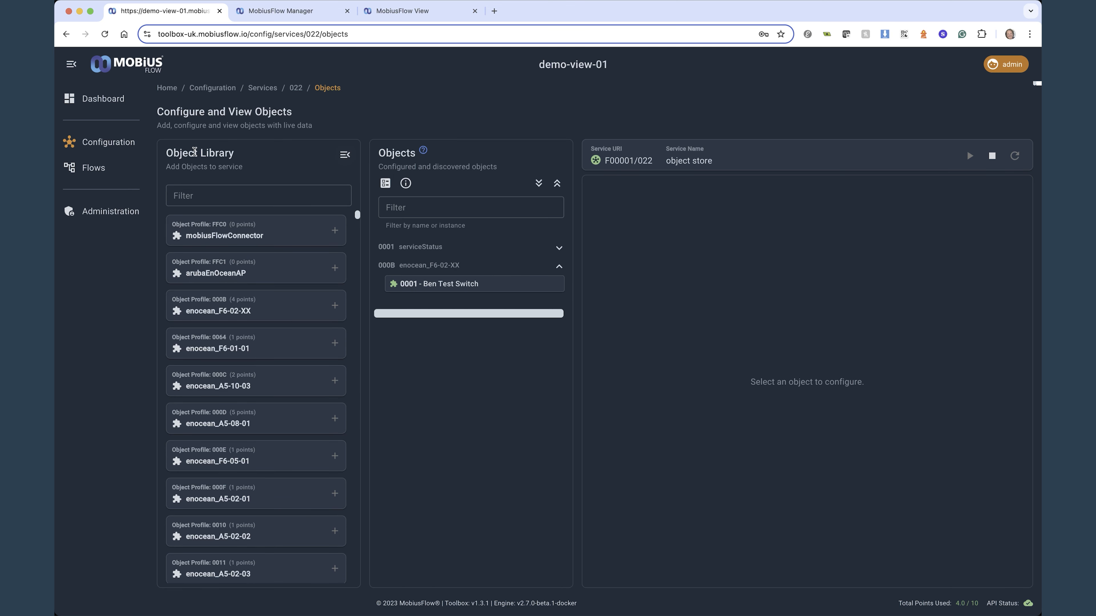
# Add an enocean_F6-01-01 object to the object store service and view its clone options without cloning it
pyautogui.click(334, 343)
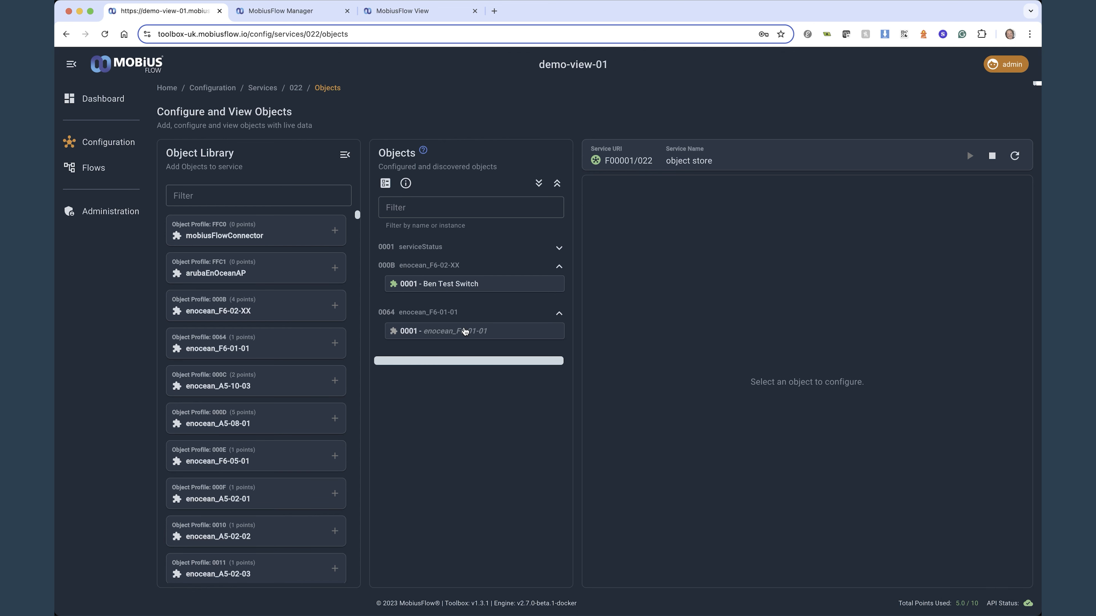
pyautogui.click(465, 331)
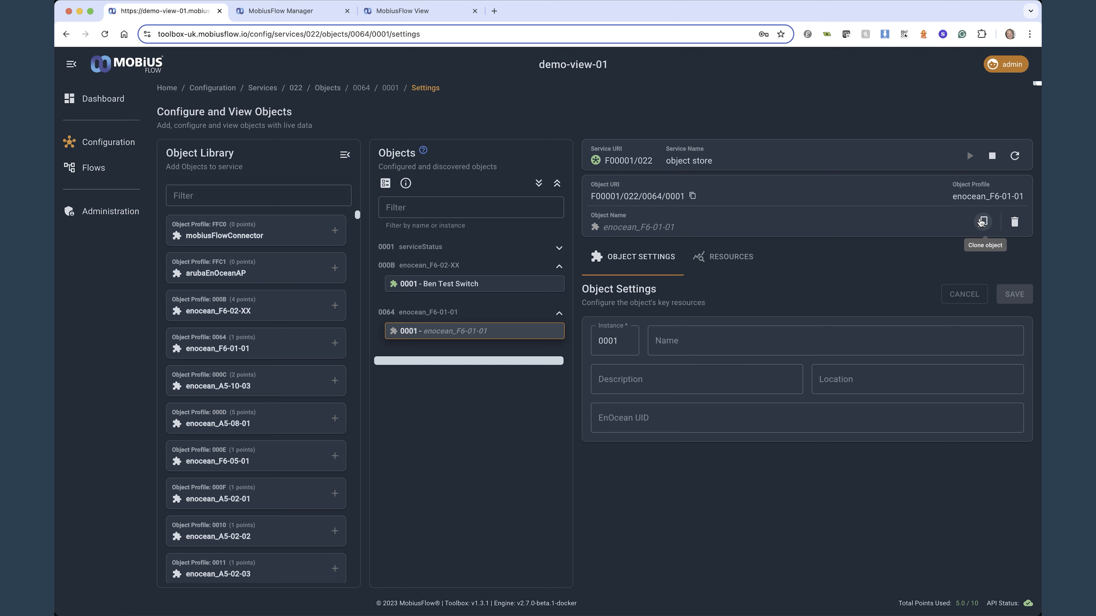
pyautogui.click(982, 221)
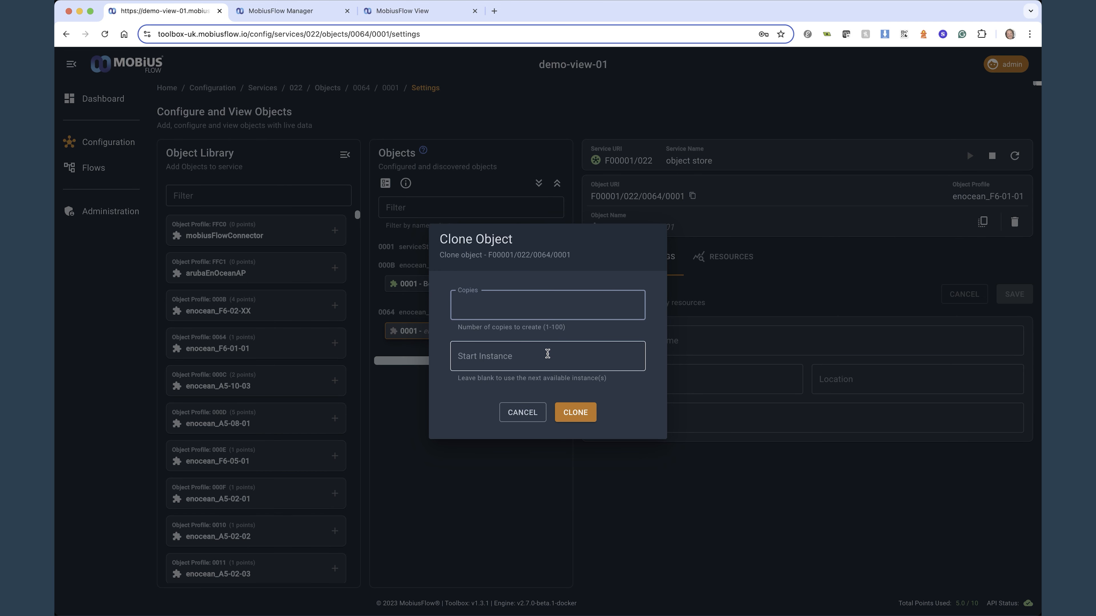
pyautogui.click(889, 285)
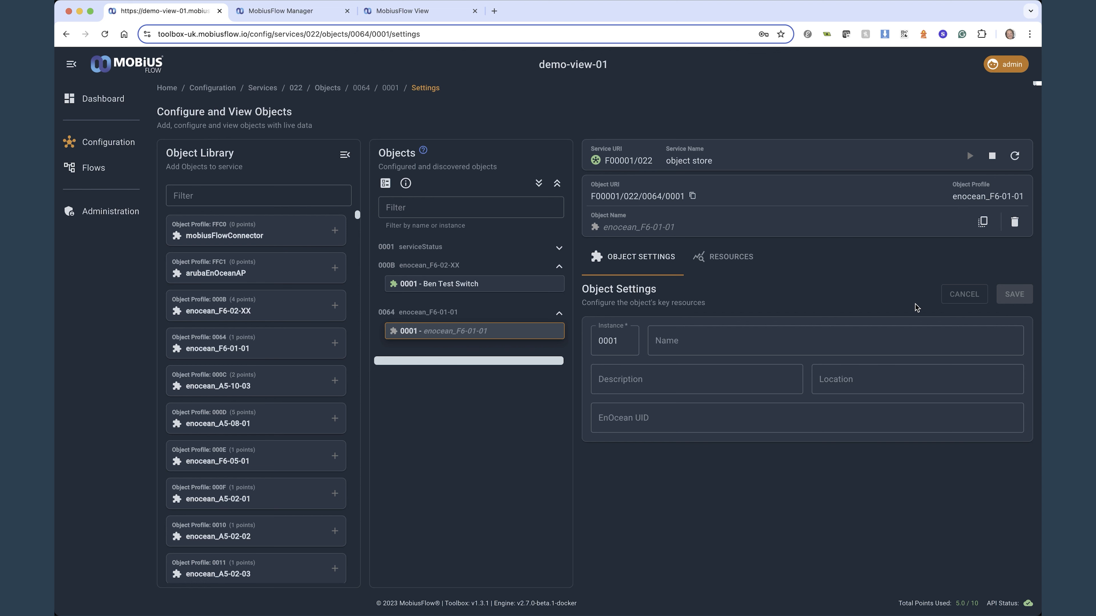
# Delete the enocean_F6-01-01 object, entering F00001/022/0064/0001 as the confirmation text
pyautogui.click(1015, 222)
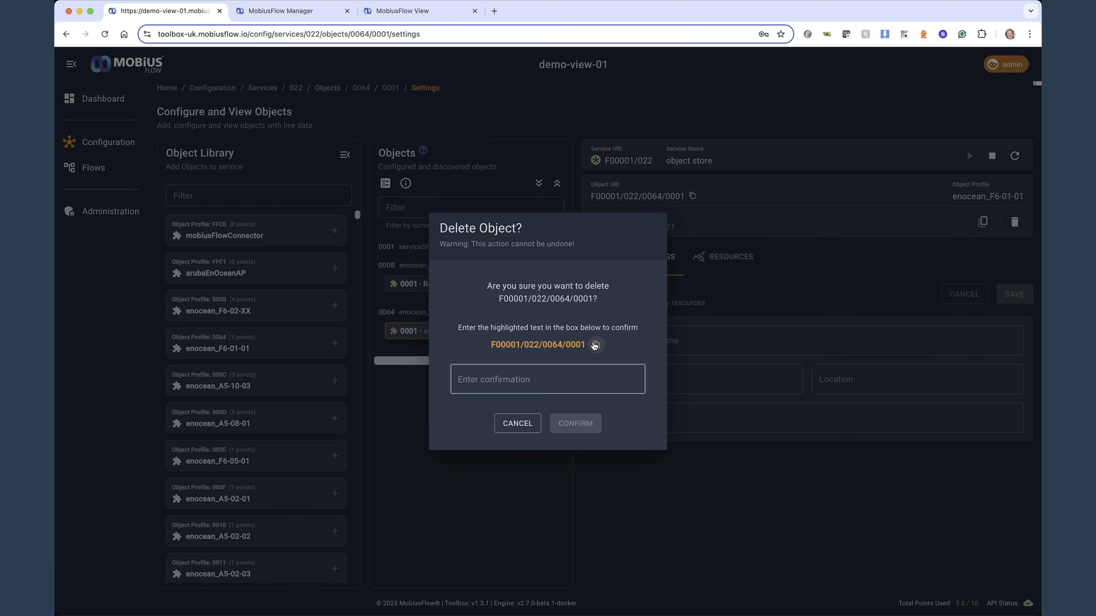
pyautogui.click(541, 381)
pyautogui.write('F00001/022/0064/0001')
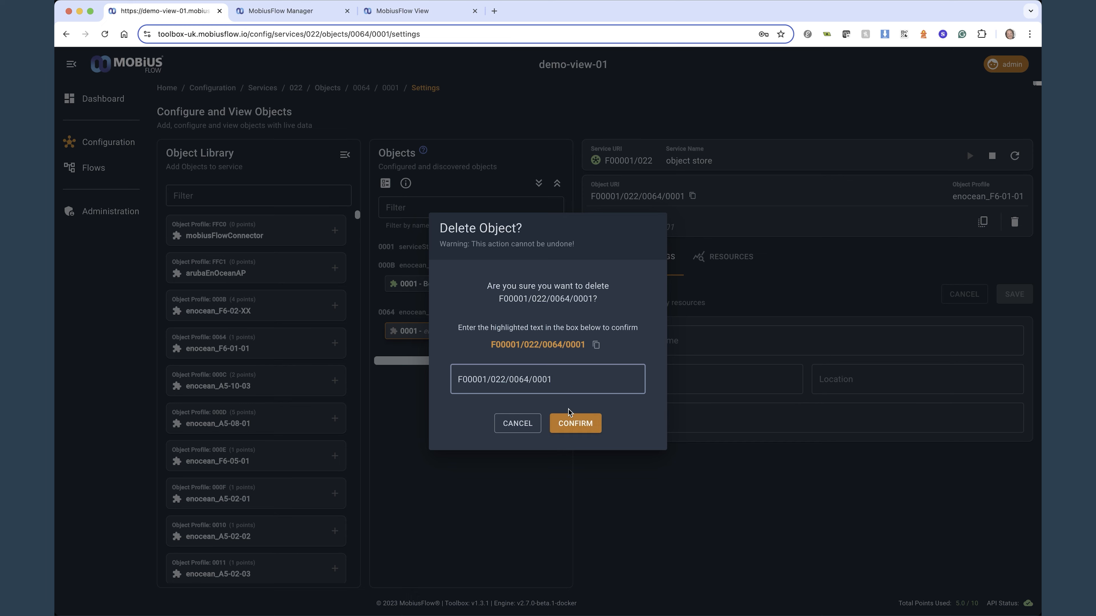
pyautogui.click(572, 425)
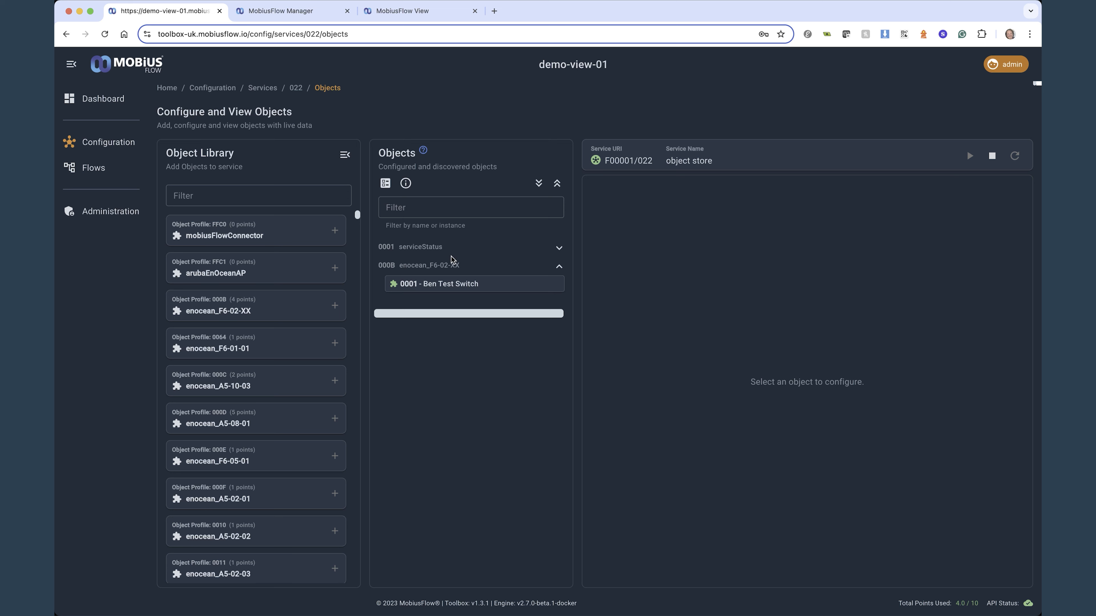
# Open the resources of the enocean_F6-02-XX switch object and examine the priority array of button_AI
pyautogui.click(454, 285)
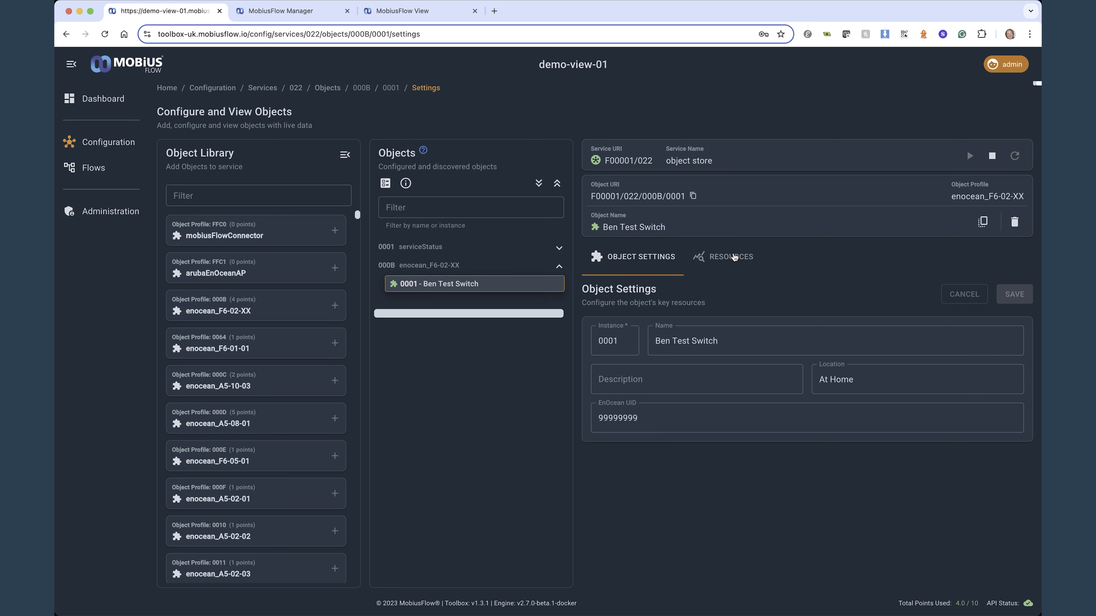
pyautogui.click(733, 256)
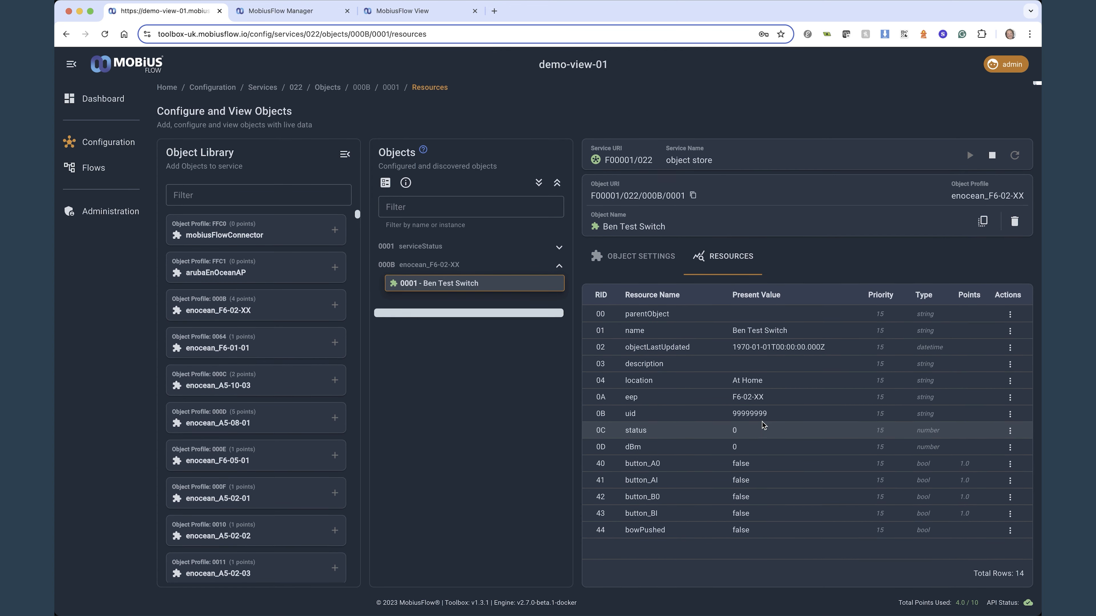
pyautogui.click(766, 483)
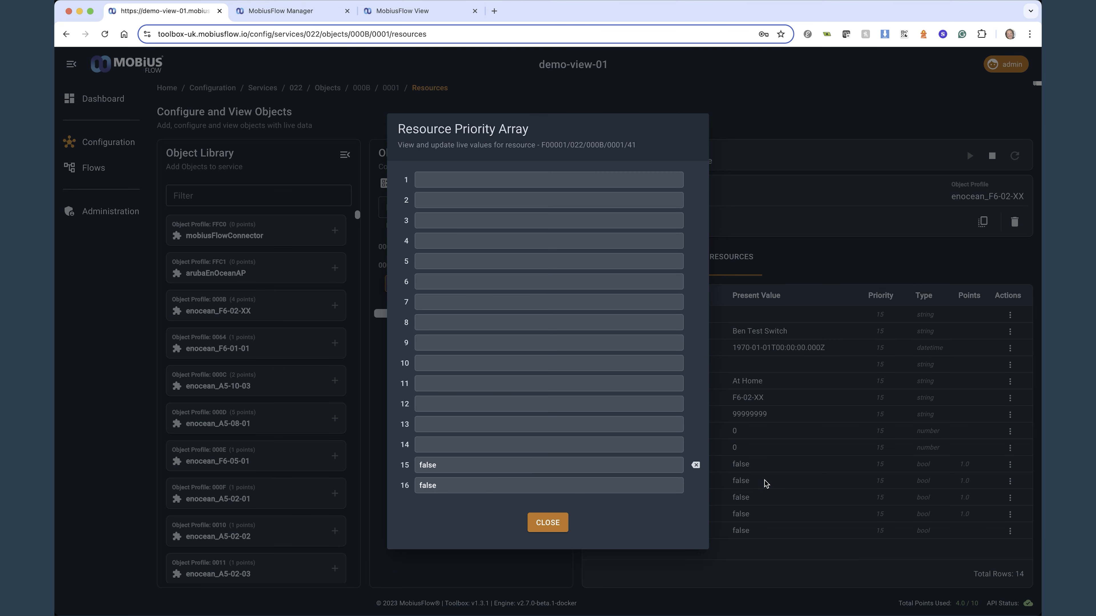
pyautogui.click(468, 466)
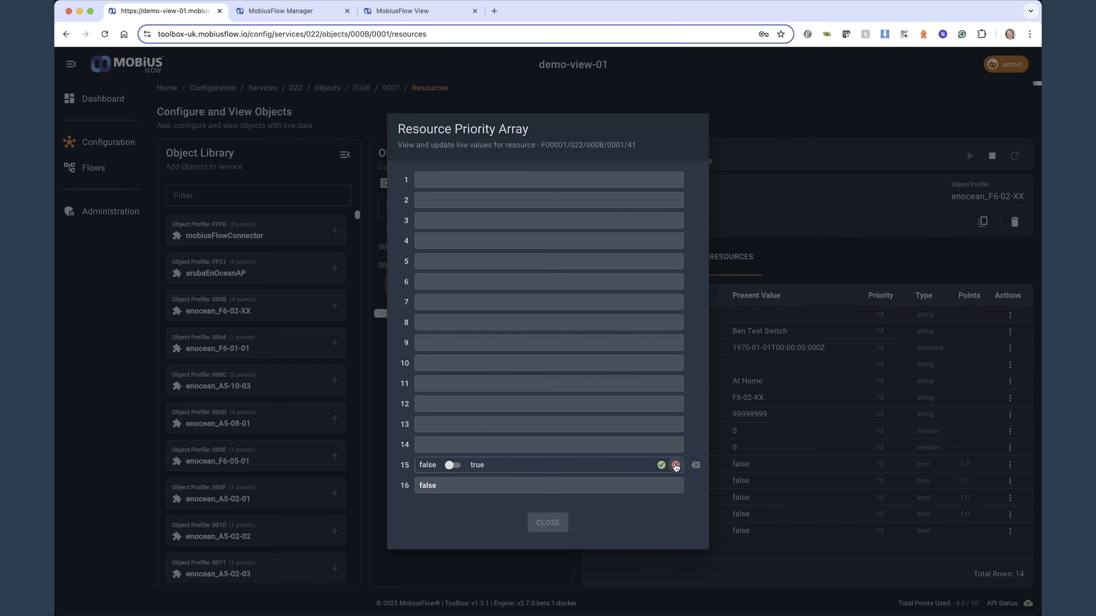
pyautogui.click(675, 465)
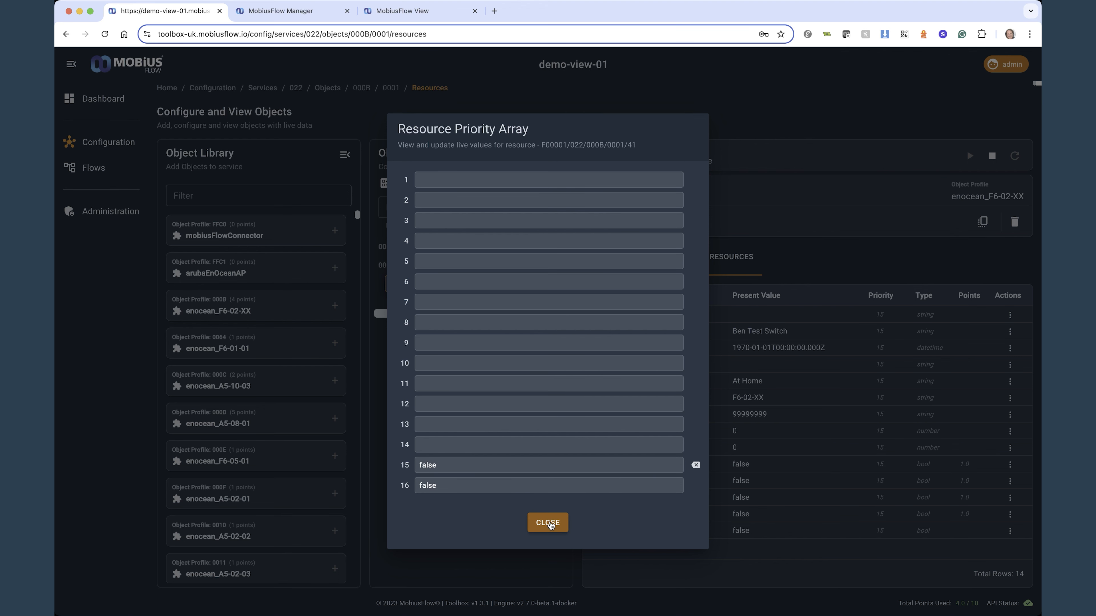
pyautogui.click(548, 523)
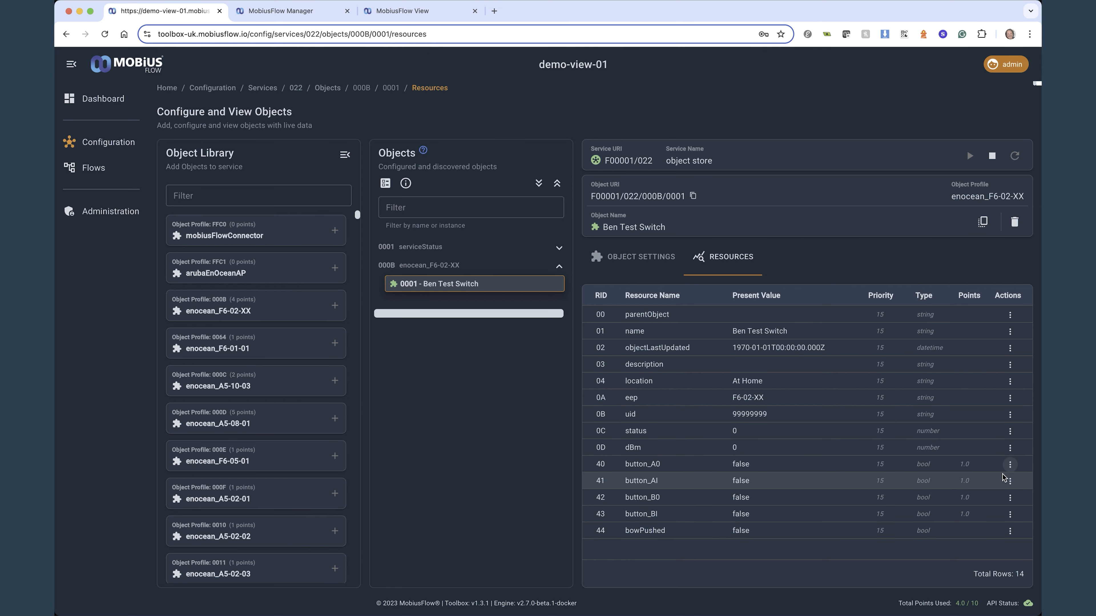
# Examine the resource settings of button_A0, briefly switching its default value on and off, and close them without saving
pyautogui.click(1009, 466)
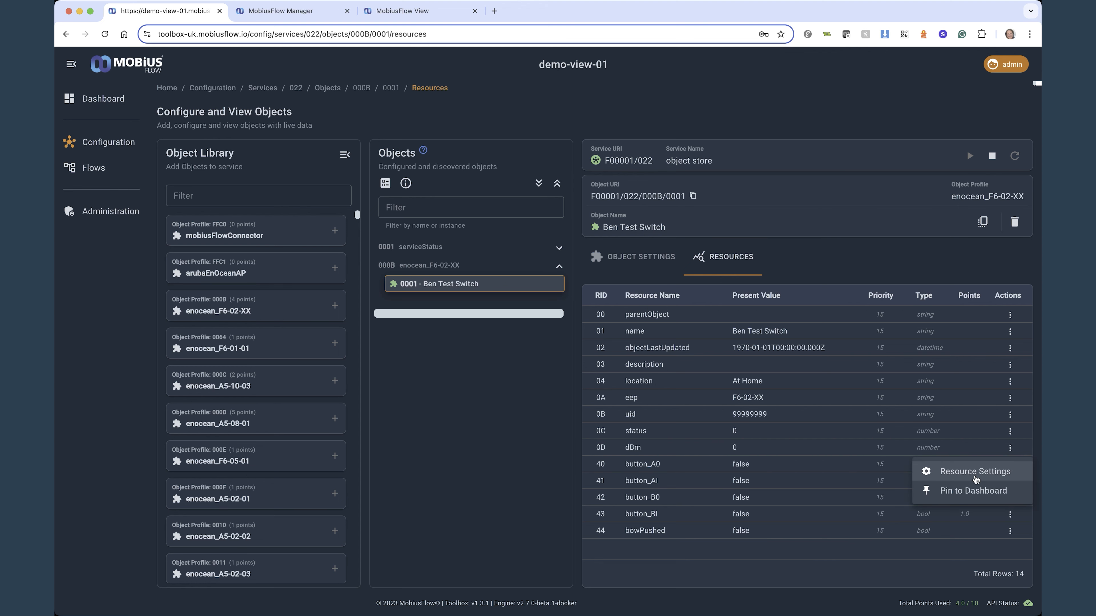
pyautogui.click(971, 472)
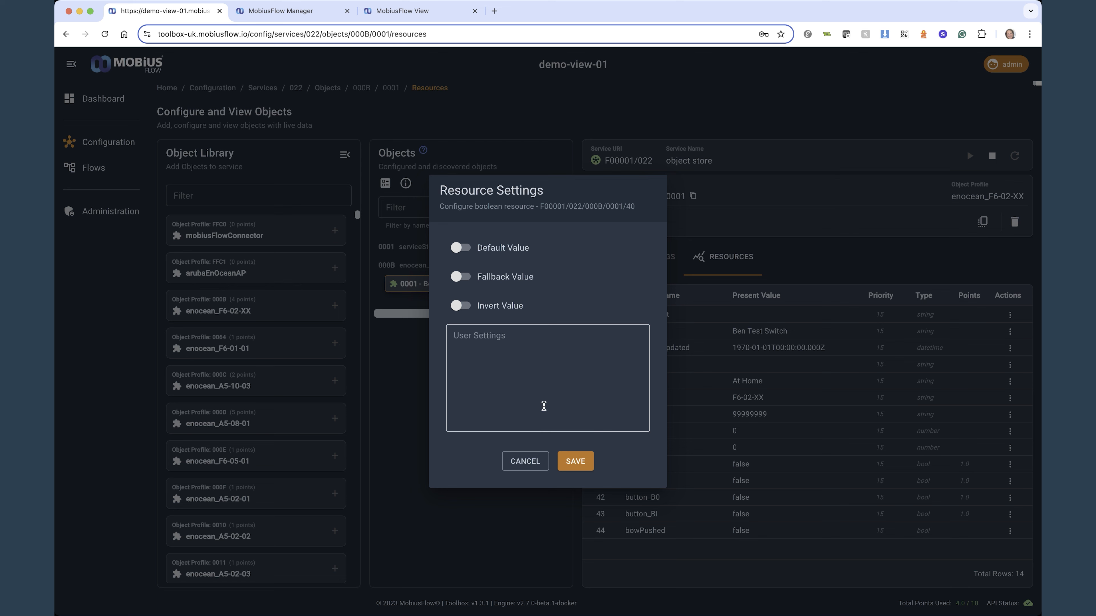
pyautogui.click(463, 247)
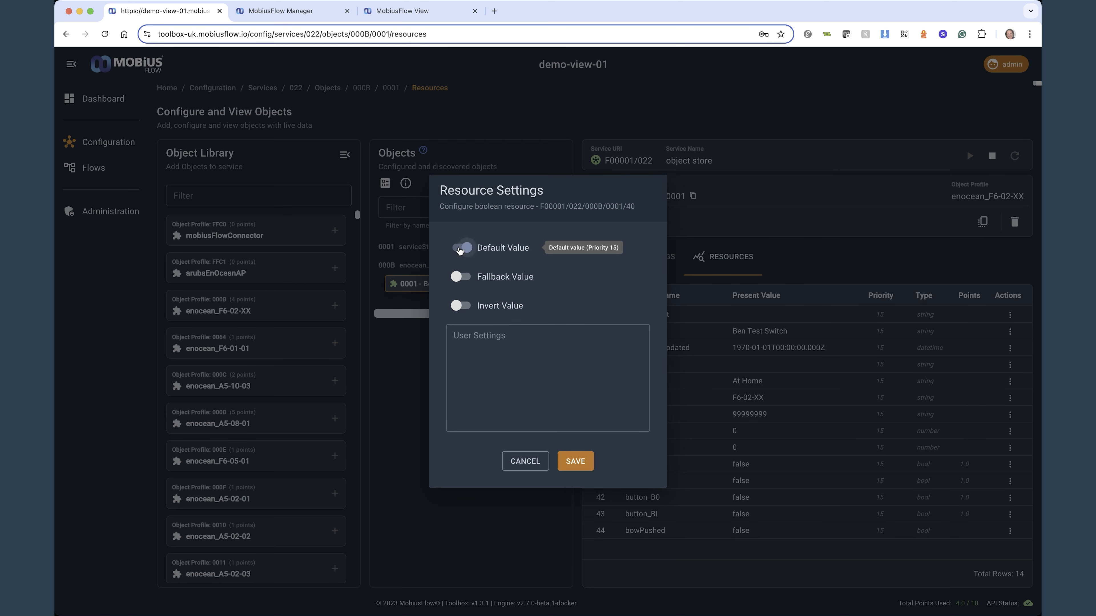
pyautogui.click(463, 248)
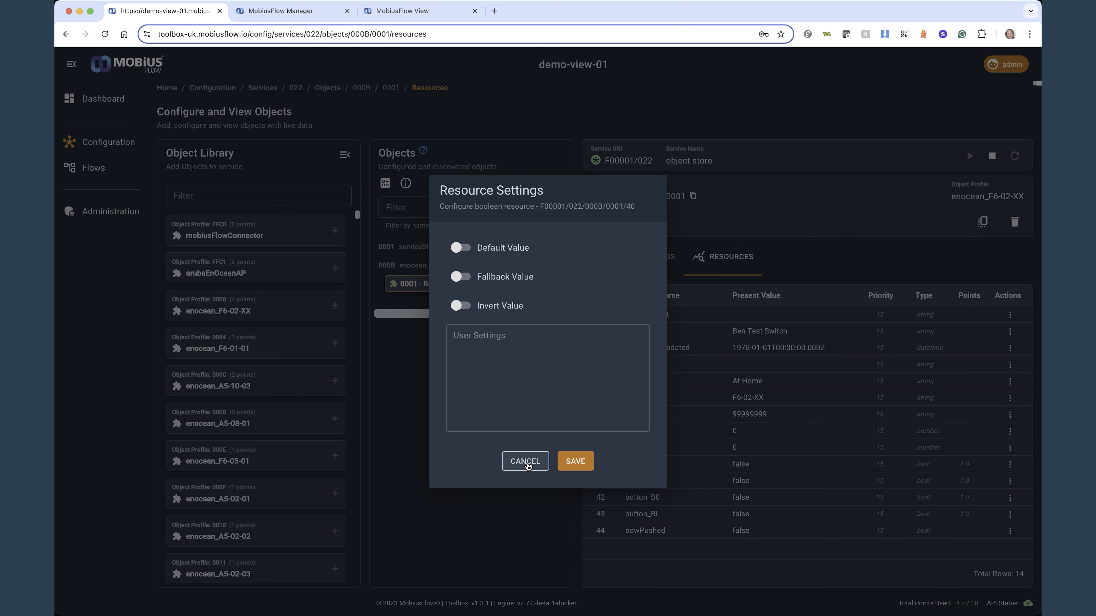
pyautogui.click(525, 462)
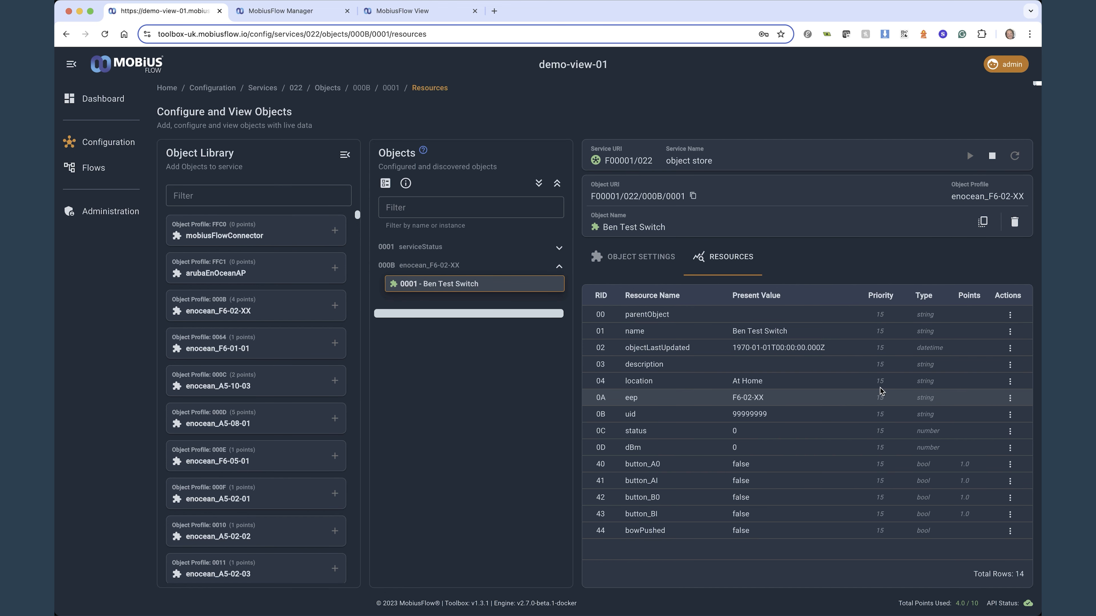
# Stop the object store service 022 and start it again
pyautogui.click(993, 157)
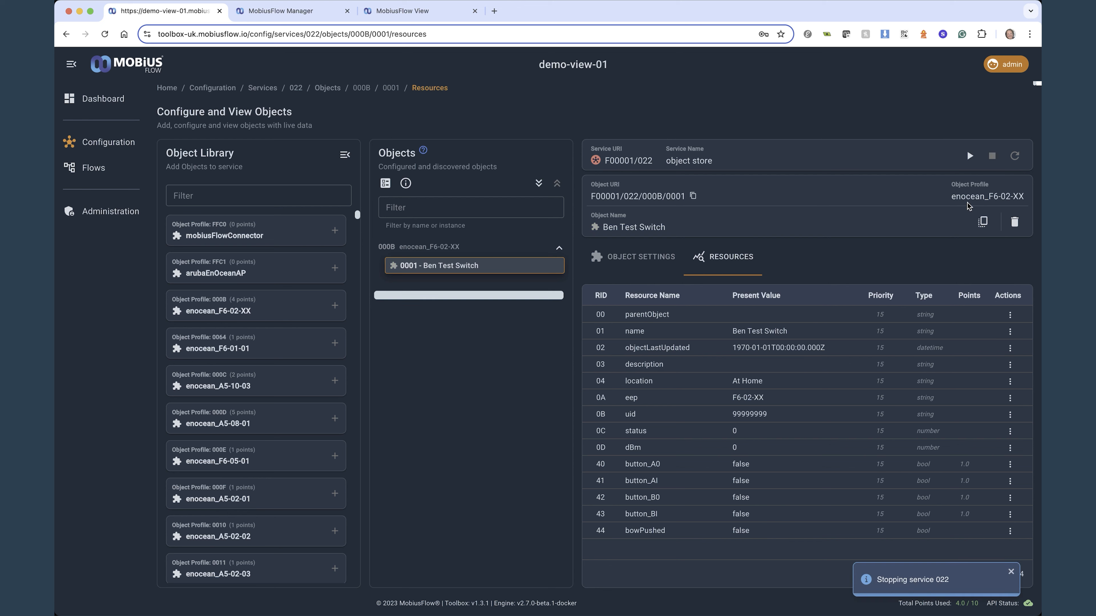
pyautogui.click(970, 155)
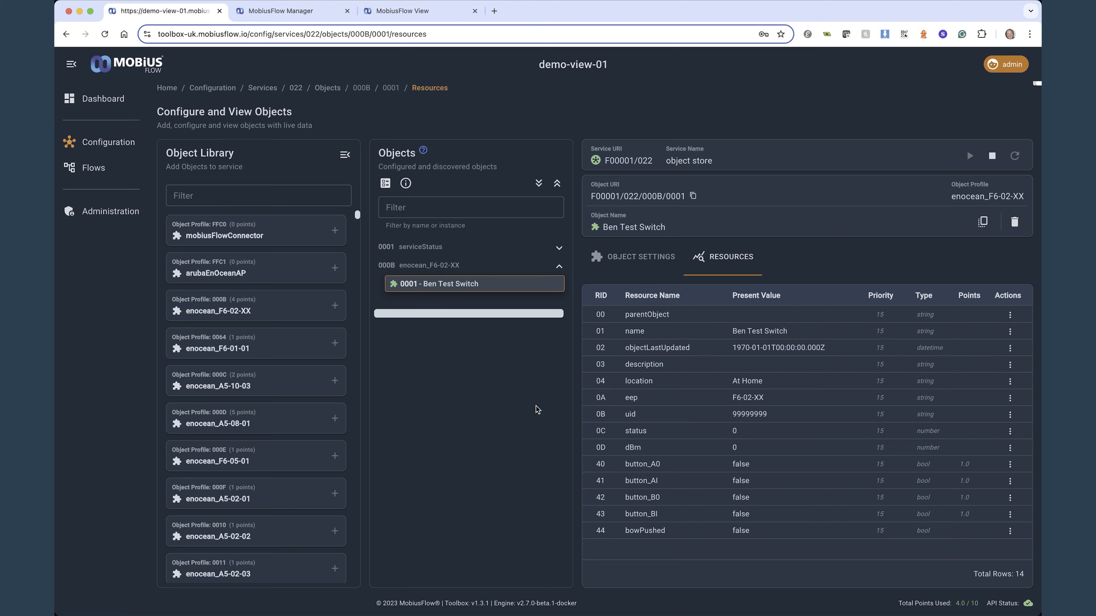
# Open the flows editor, filter the nodes for inject, and add a mobius flow inject node above the existing one in Flow 1
pyautogui.click(88, 168)
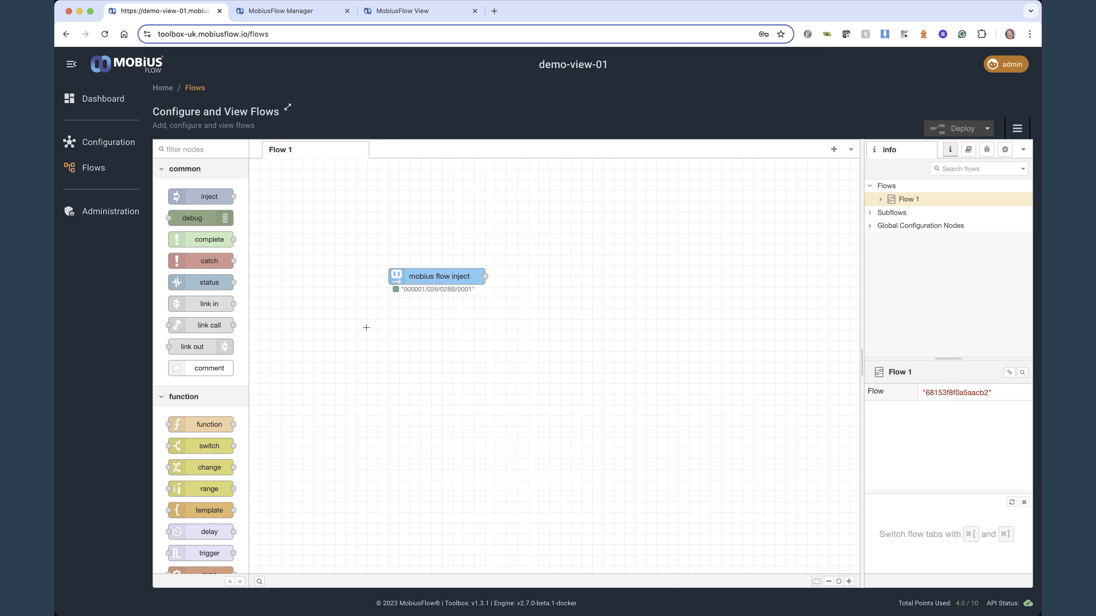
pyautogui.click(186, 149)
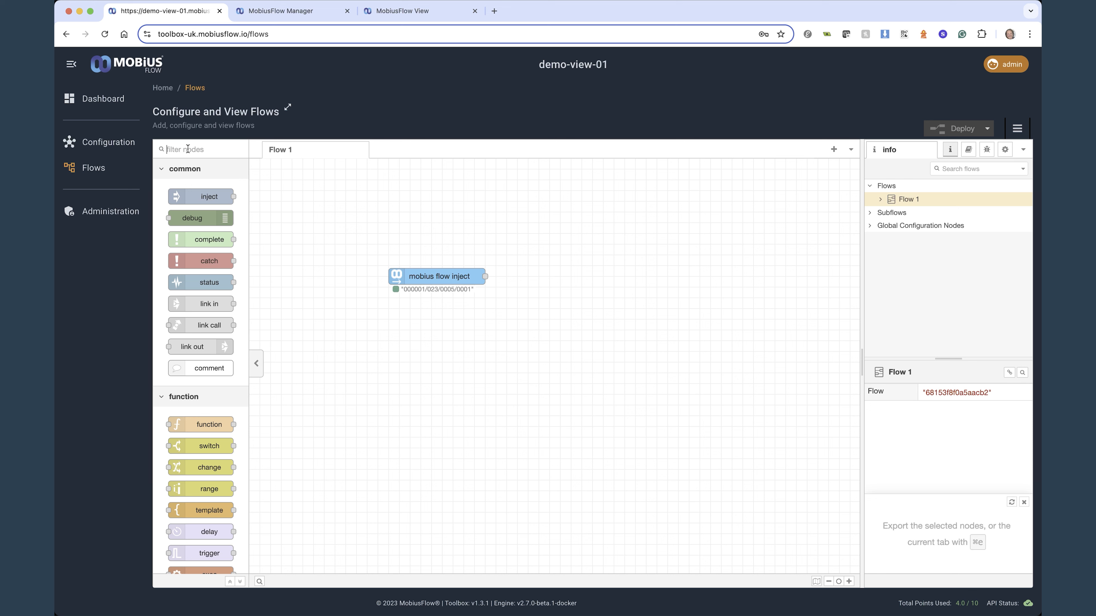
pyautogui.write('inject')
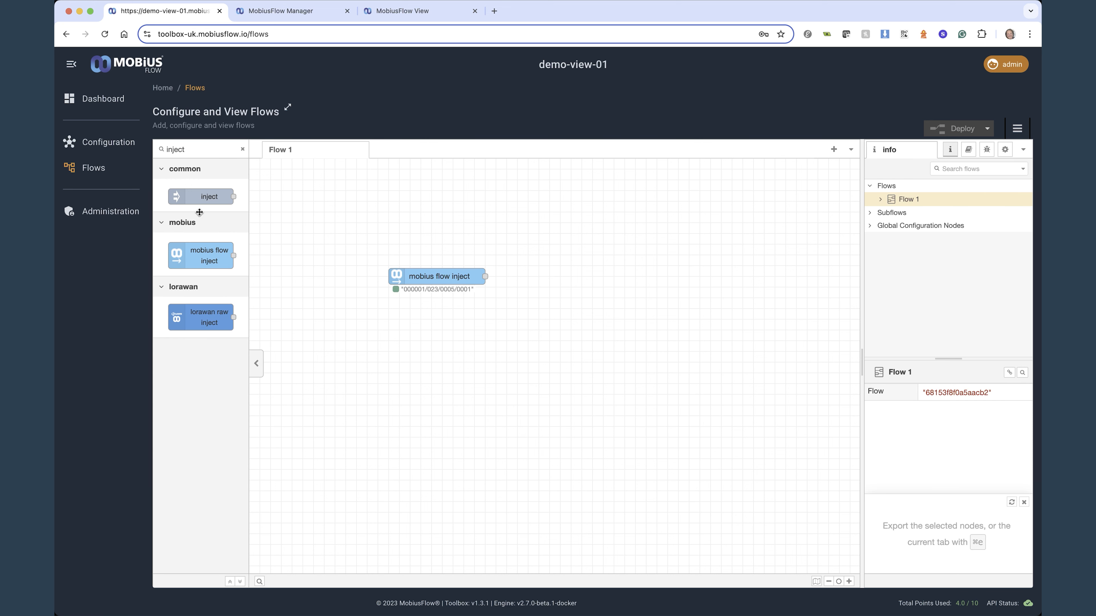
pyautogui.moveTo(202, 254); pyautogui.dragTo(332, 212)
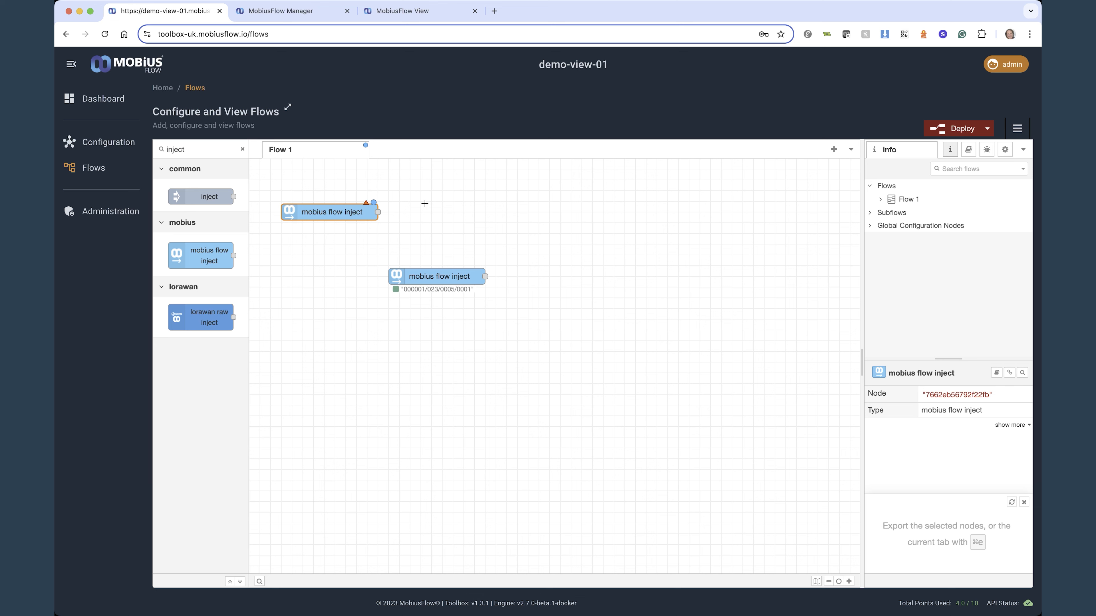
# Add a mobius cloud format node and a mobius azure iot hub node in a row after the new inject node
pyautogui.moveTo(192, 149); pyautogui.dragTo(165, 145)
pyautogui.write('cloud fo')
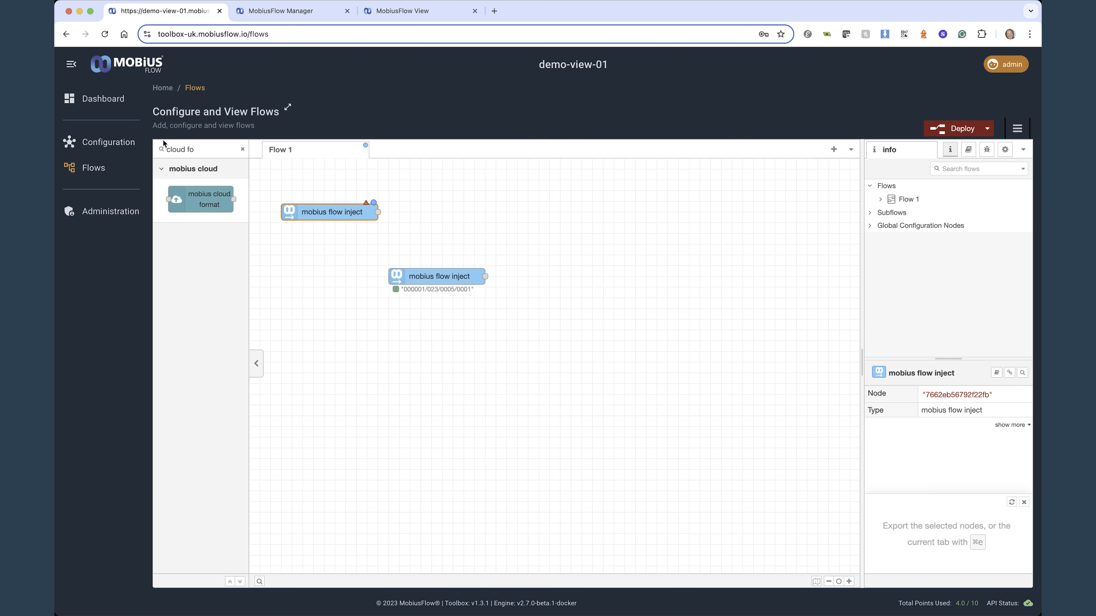
pyautogui.moveTo(201, 199); pyautogui.dragTo(458, 207)
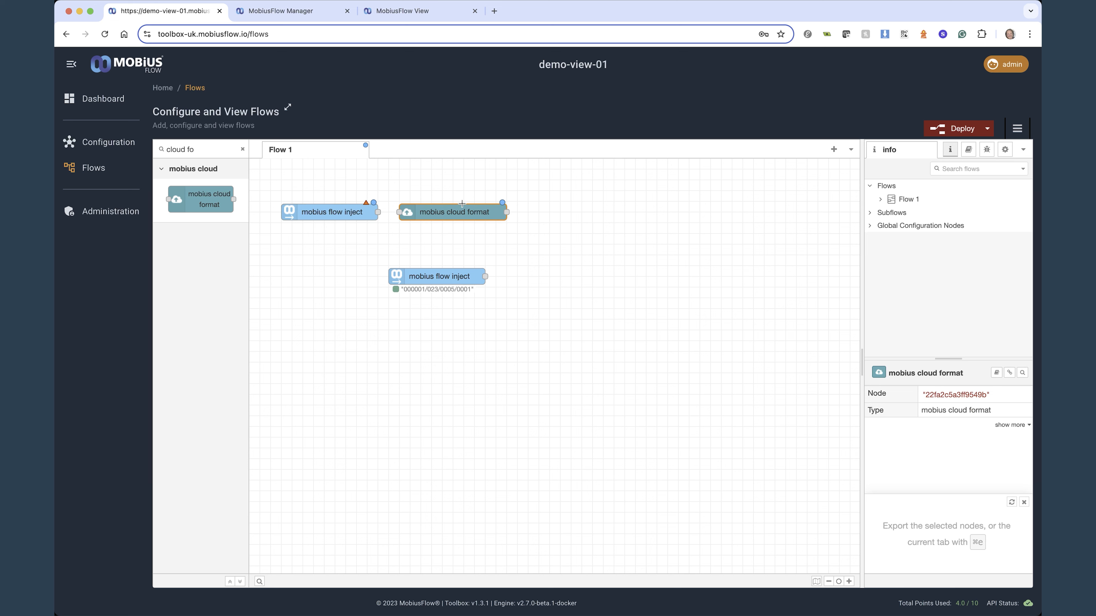
pyautogui.moveTo(201, 149); pyautogui.dragTo(153, 150)
pyautogui.write('azure')
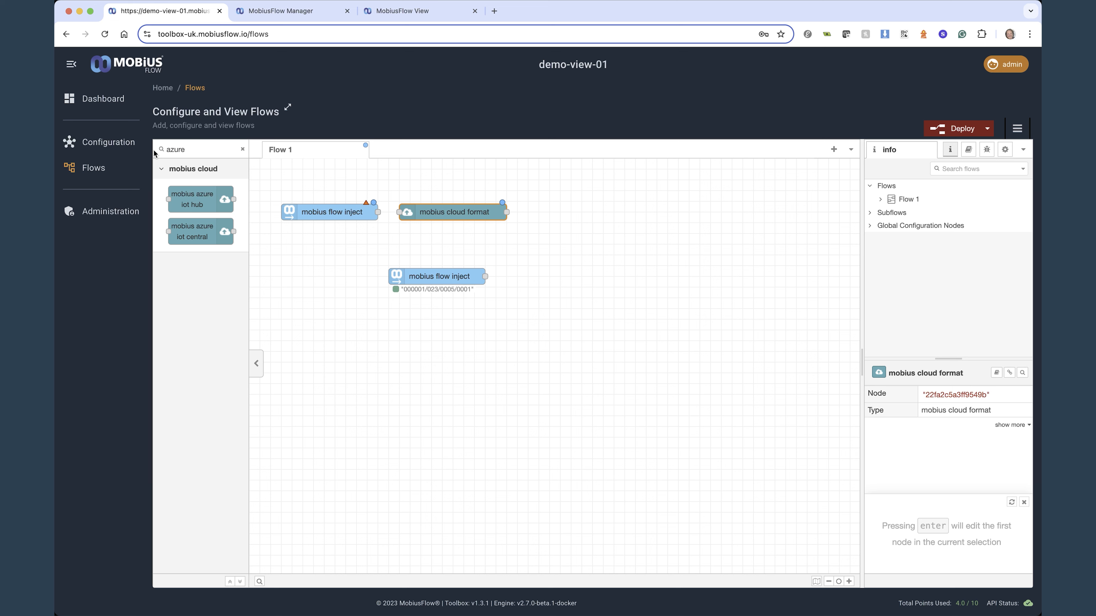
pyautogui.moveTo(197, 195); pyautogui.dragTo(584, 208)
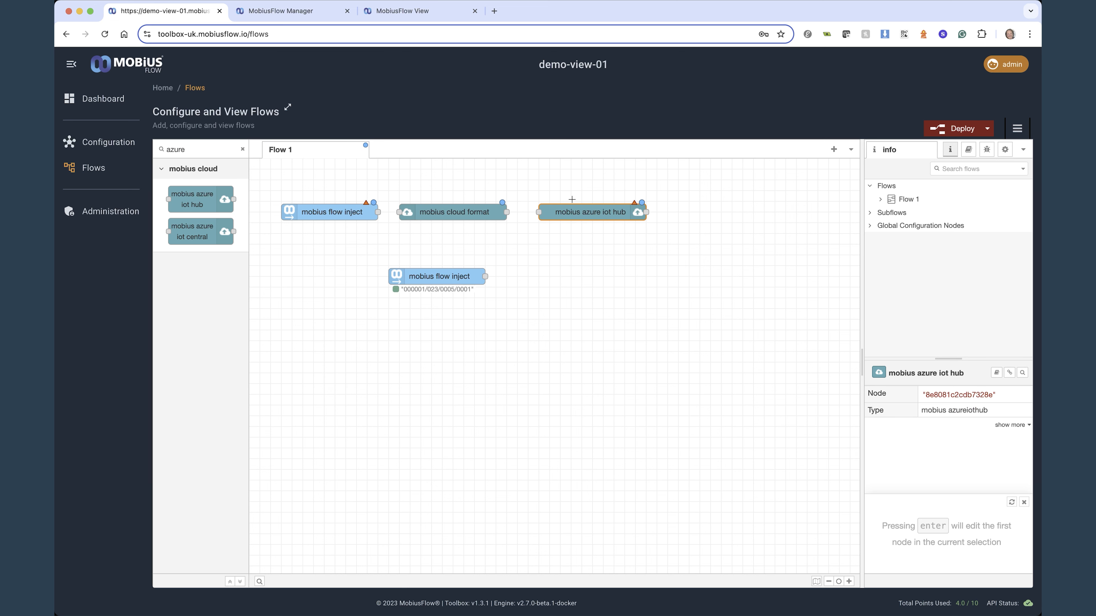
# Wire the new mobius flow inject node to mobius cloud format, and mobius cloud format to mobius azure iot hub
pyautogui.moveTo(378, 212); pyautogui.dragTo(428, 212)
pyautogui.click(535, 220)
pyautogui.moveTo(506, 212); pyautogui.dragTo(538, 212)
# Examine the connection properties of the mobius azure iot hub node and close them without changes
pyautogui.click(591, 214)
pyautogui.doubleClick(582, 212)
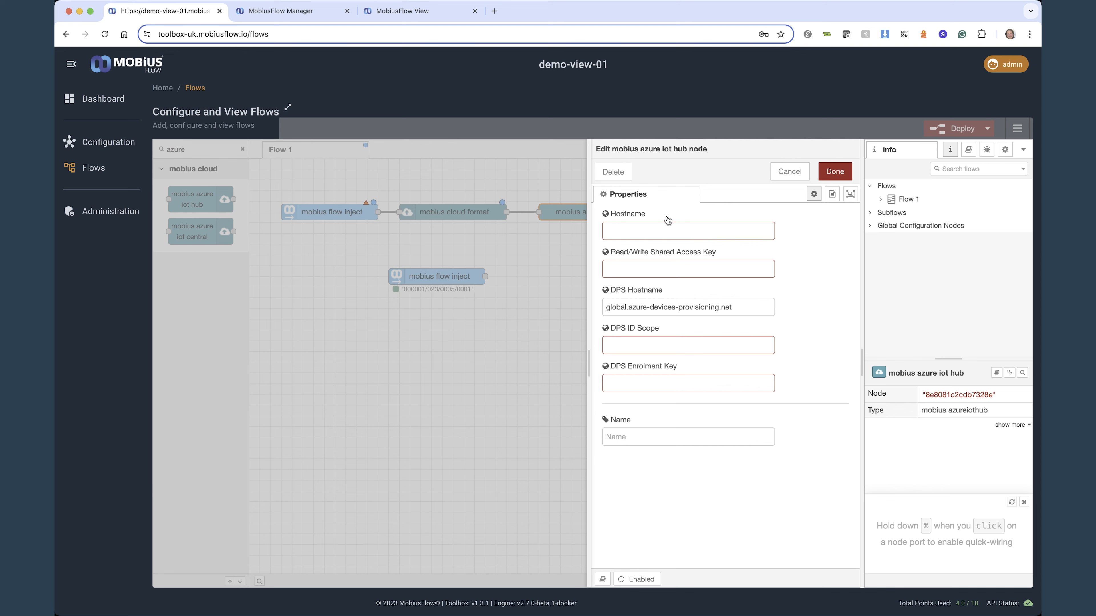
pyautogui.click(790, 171)
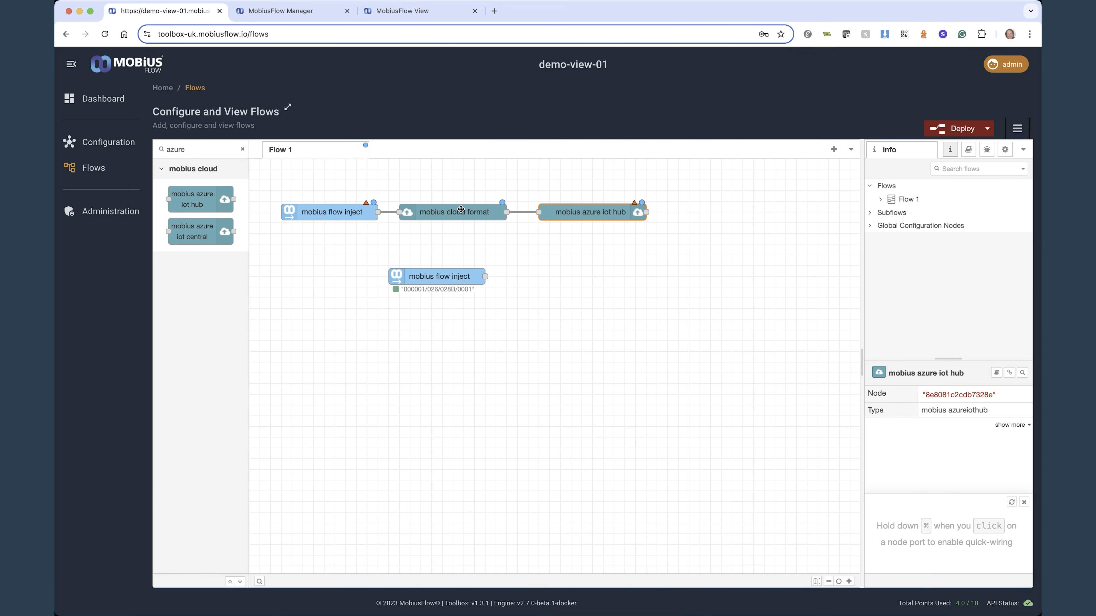
# Start deploying the flow, but cancel instead of confirming the deployment
pyautogui.click(960, 130)
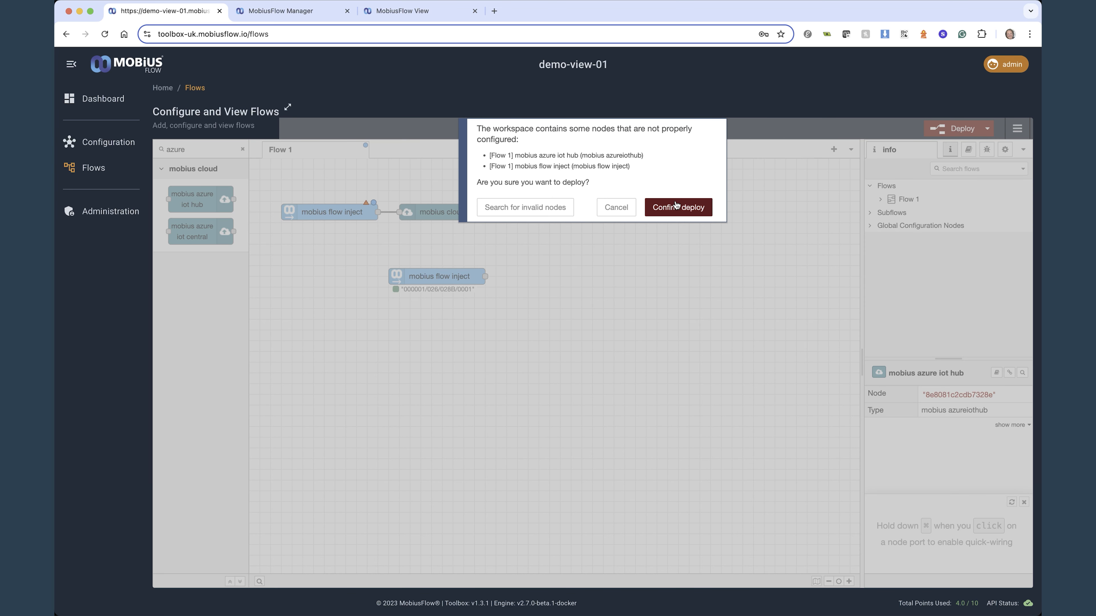
pyautogui.click(616, 207)
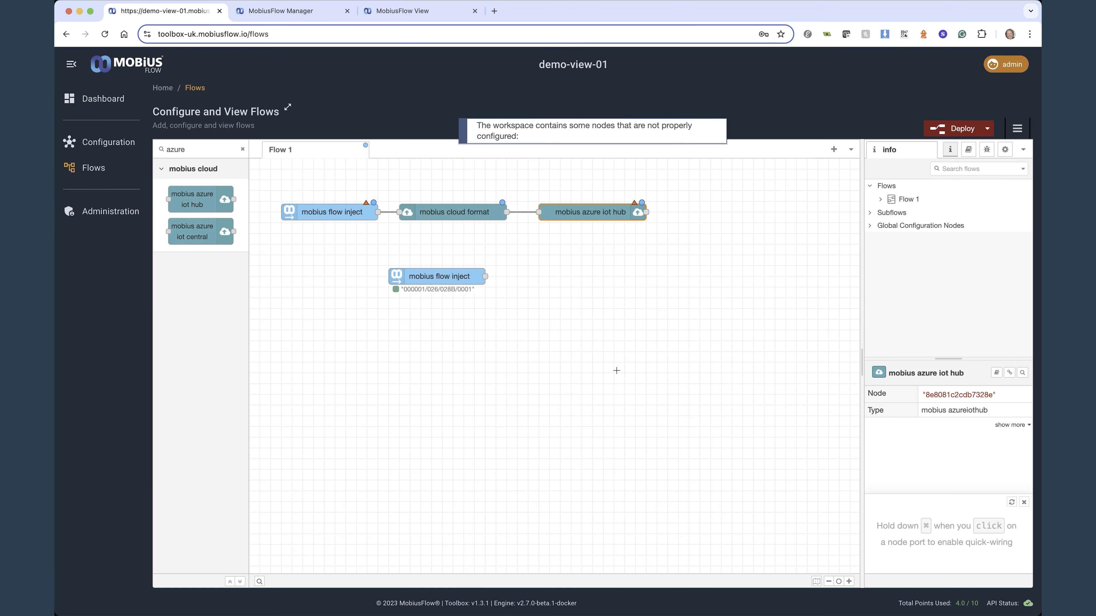
# View the hub's administration pages for backup and restore settings, user management and licence information
pyautogui.click(91, 209)
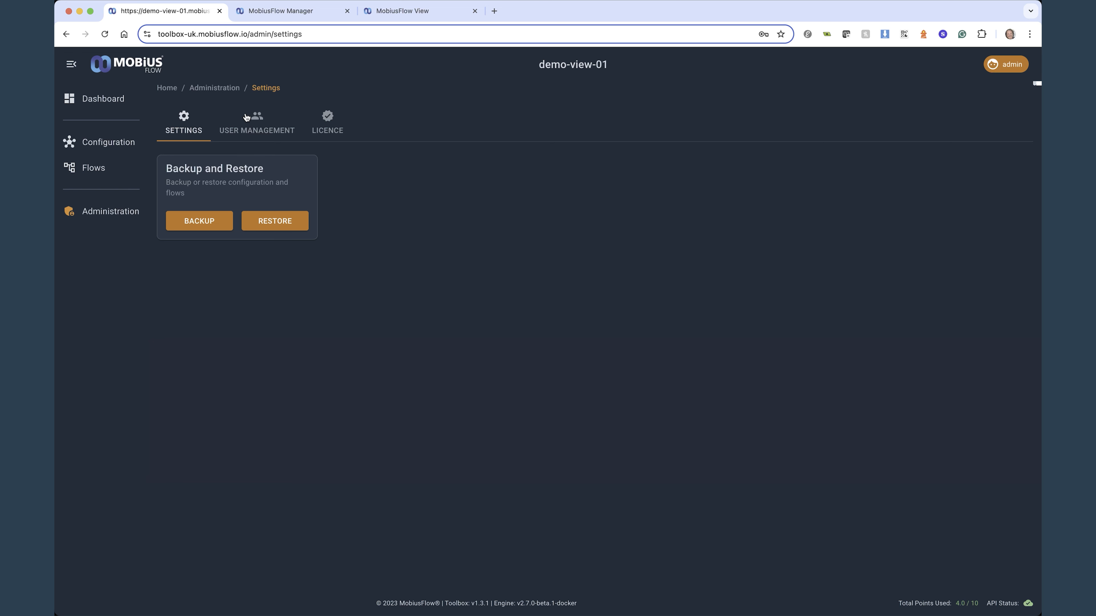
pyautogui.click(265, 121)
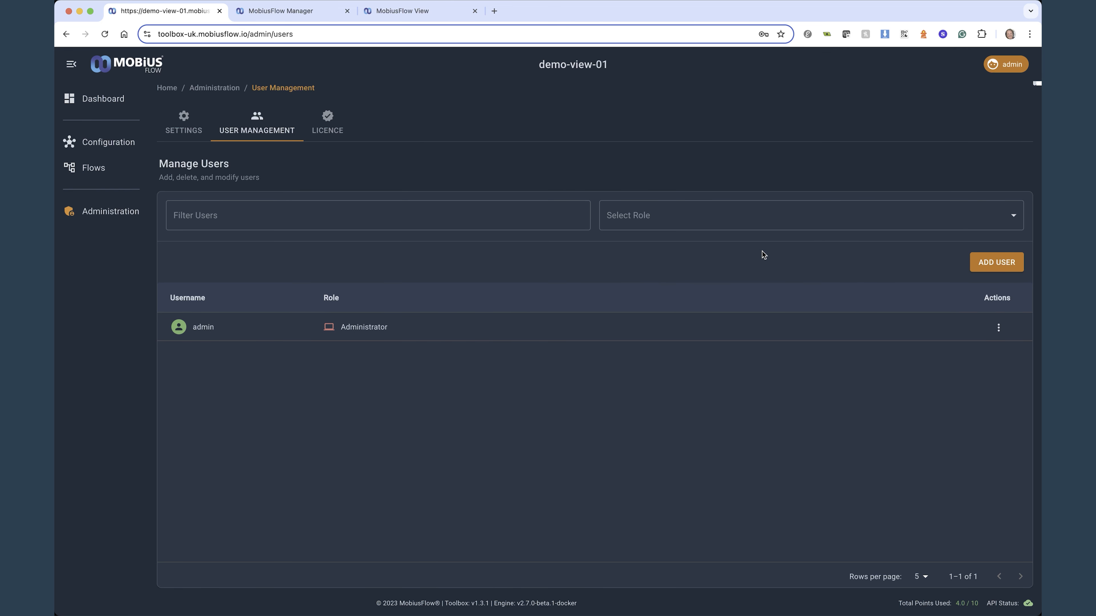
pyautogui.click(328, 121)
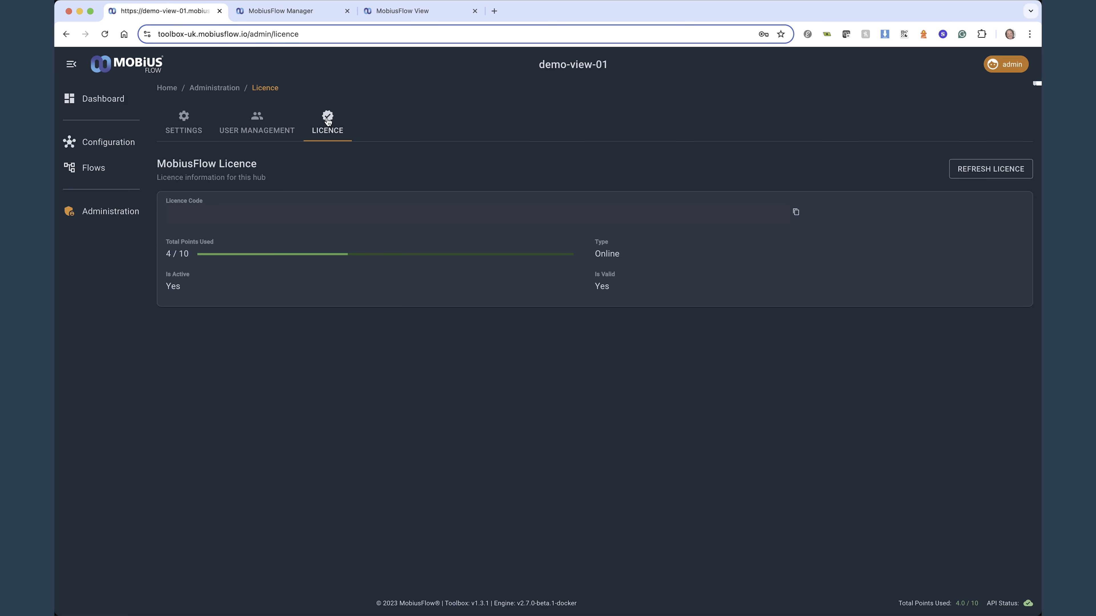